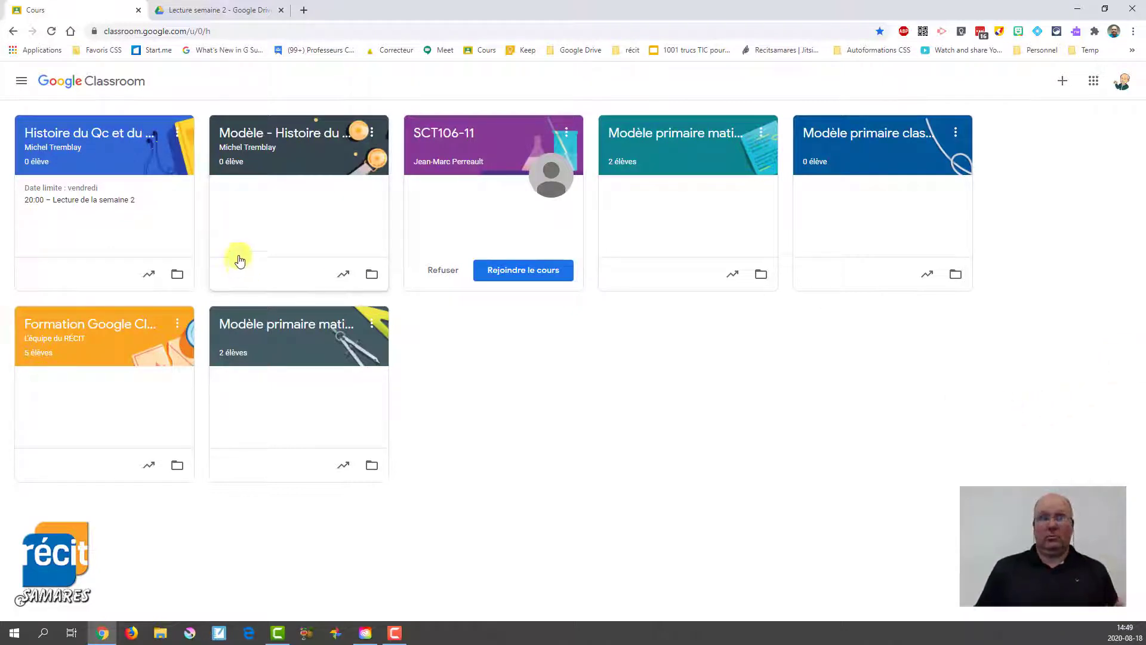
Add the theme "Gestion de classe" to the coursework of the Modèle - Histoire du Qc et du Canada class and move it below Chapitre 6.
{"action": "left_click", "coordinate": [314, 159]}
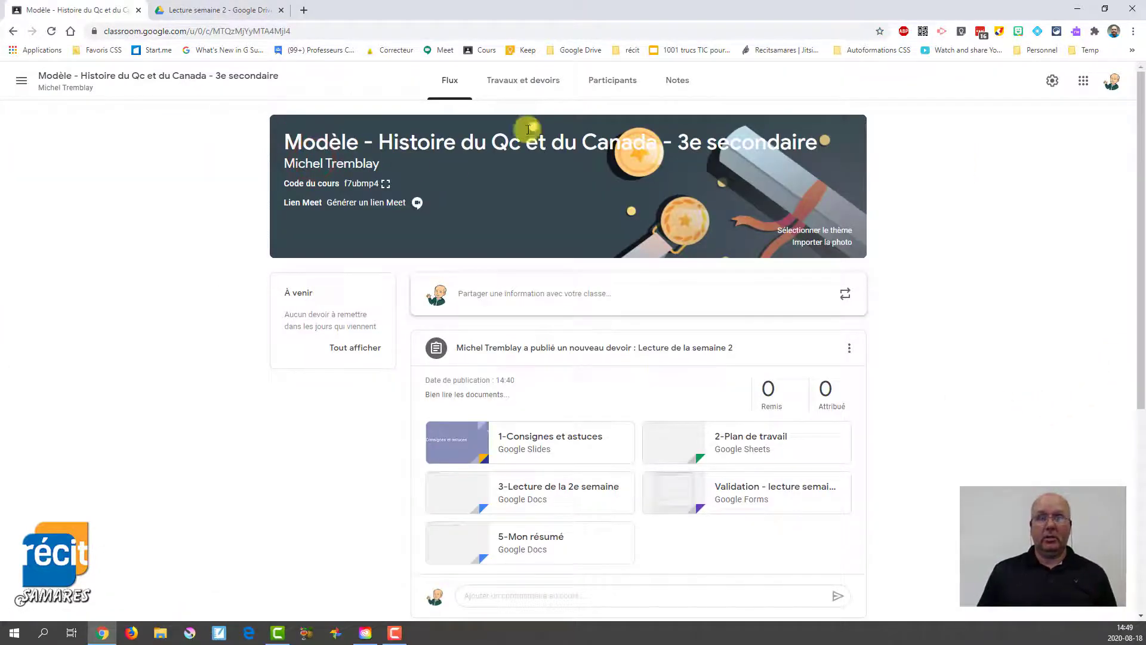
{"action": "left_click", "coordinate": [529, 85]}
{"action": "left_click", "coordinate": [385, 124]}
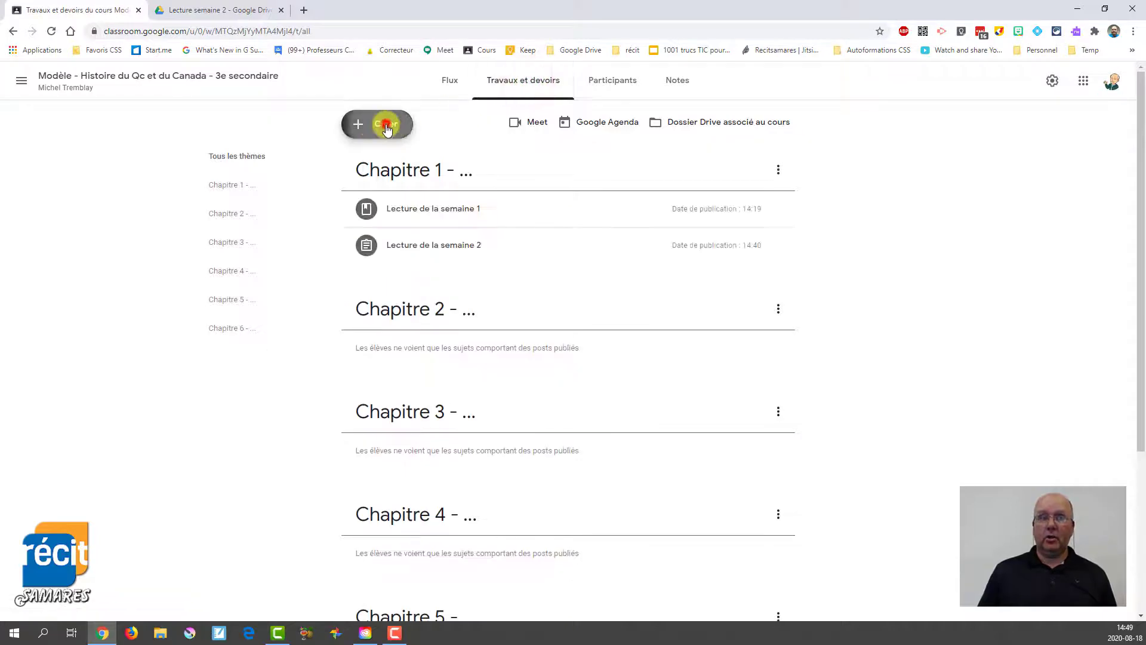
{"action": "left_click", "coordinate": [388, 313]}
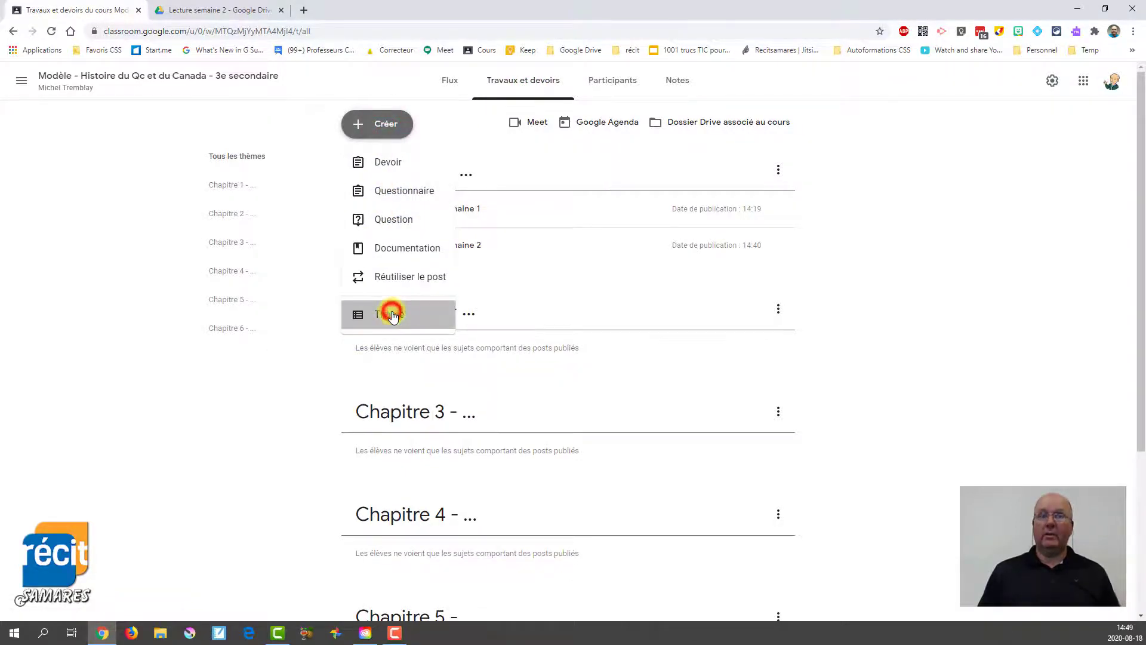
{"action": "type", "text": "Ge"}
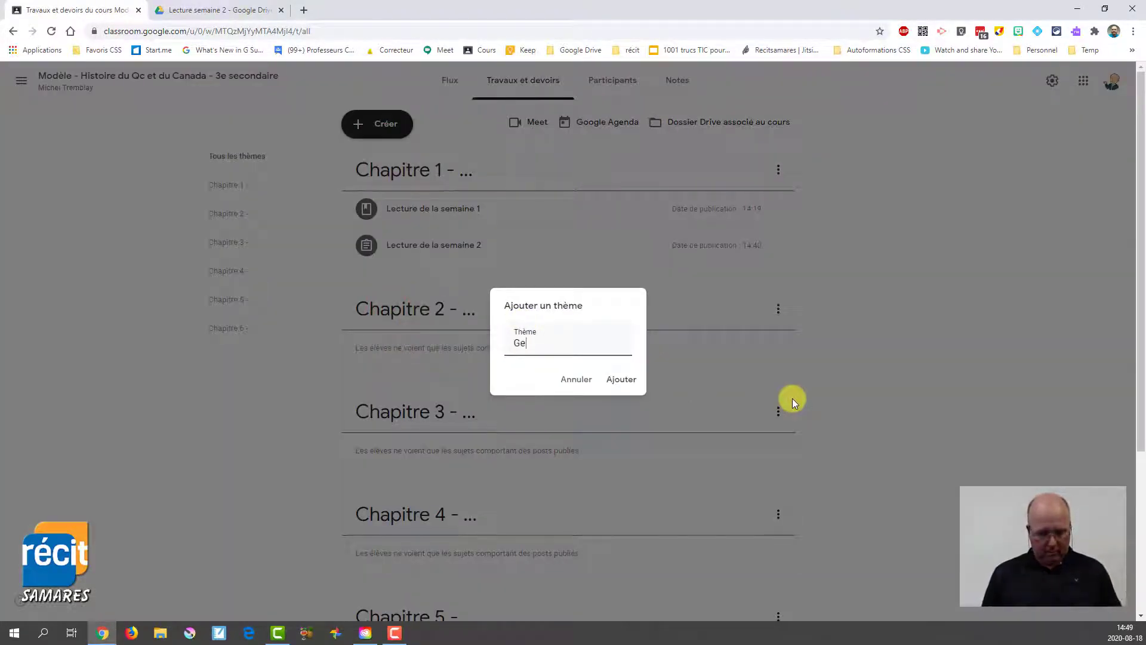
{"action": "type", "text": "stion de classe"}
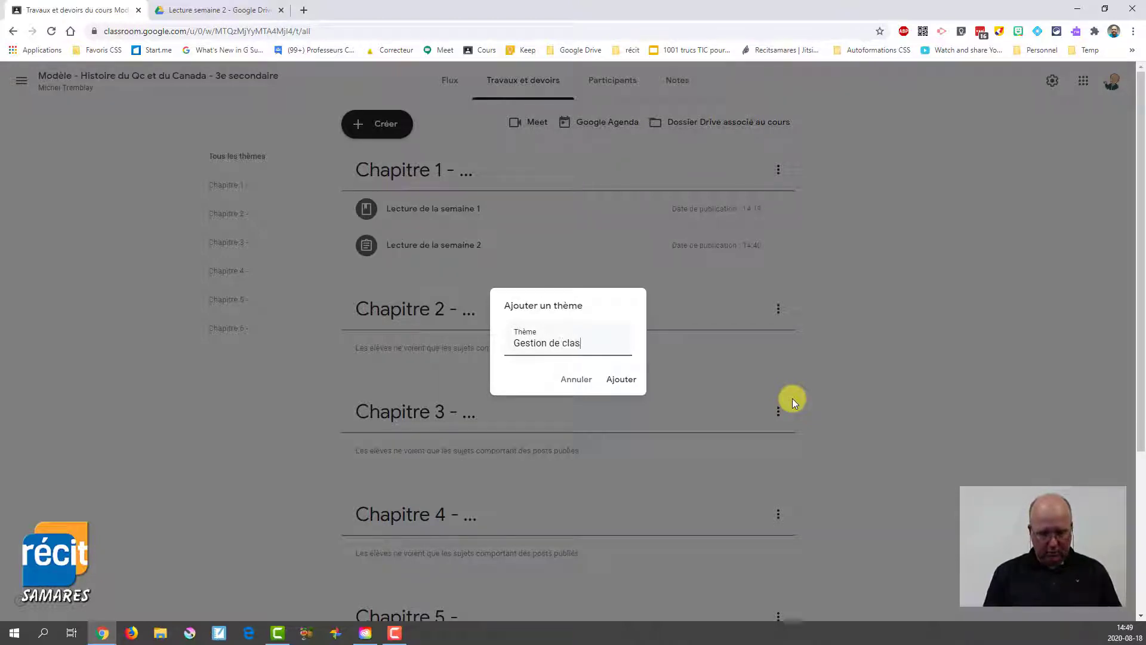
{"action": "left_click", "coordinate": [636, 381]}
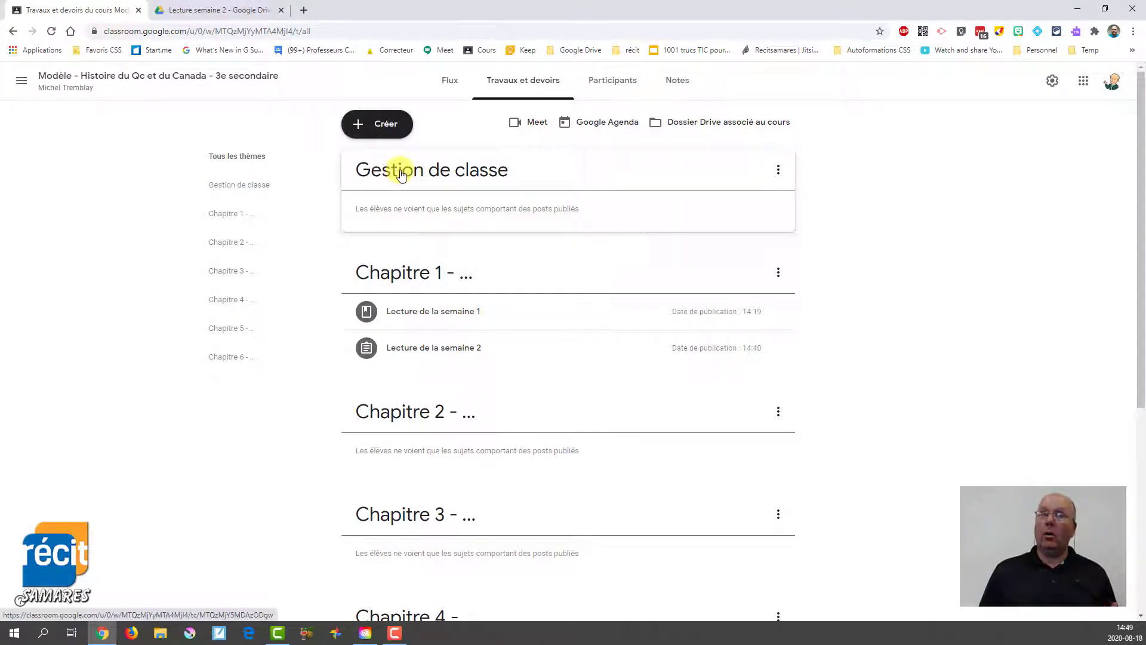
{"action": "left_click_drag", "start_coordinate": [402, 174], "coordinate": [440, 550]}
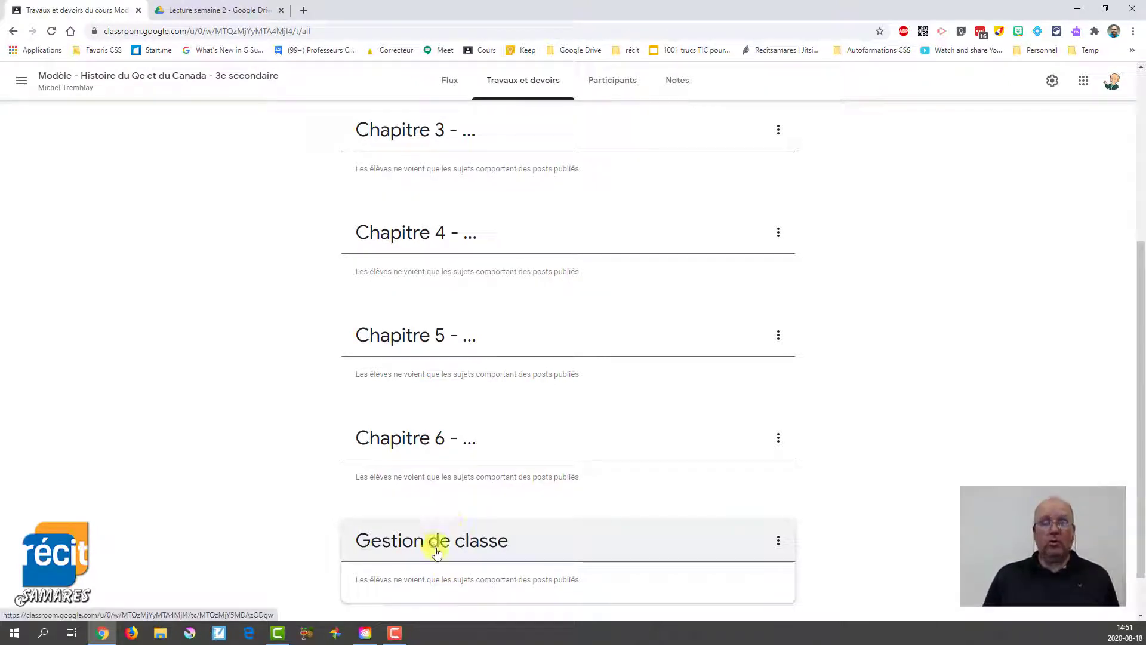
Review the webcam-only recording options of the Screencastify extension from a new browser tab, with the microphone and camera choices.
{"action": "left_click", "coordinate": [304, 9]}
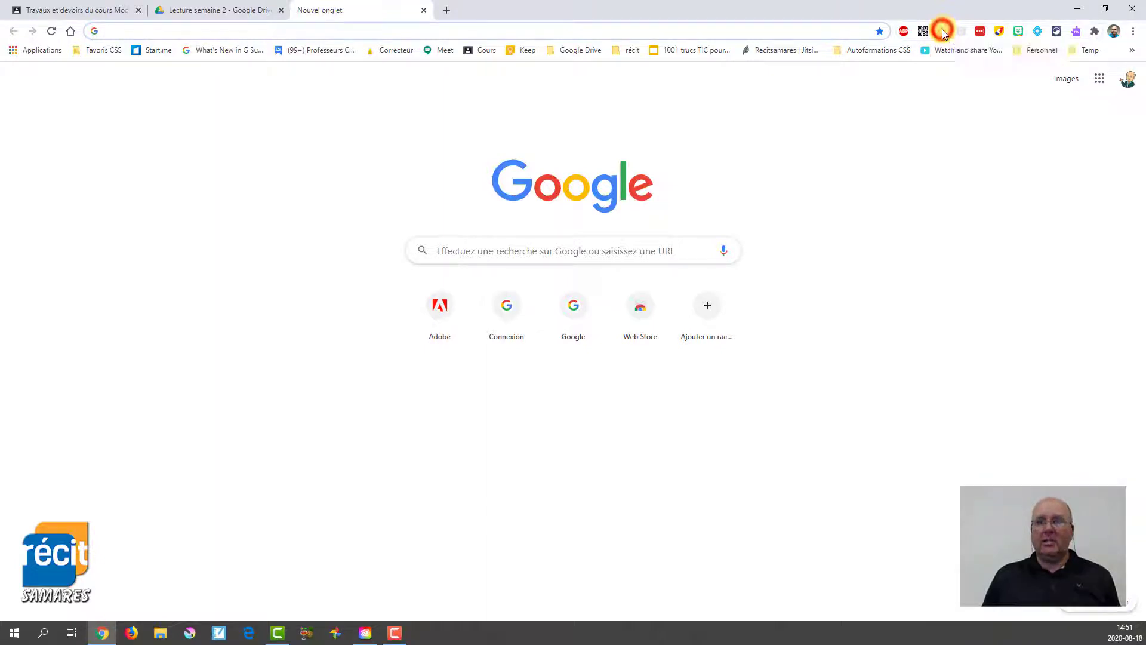
{"action": "left_click", "coordinate": [942, 31]}
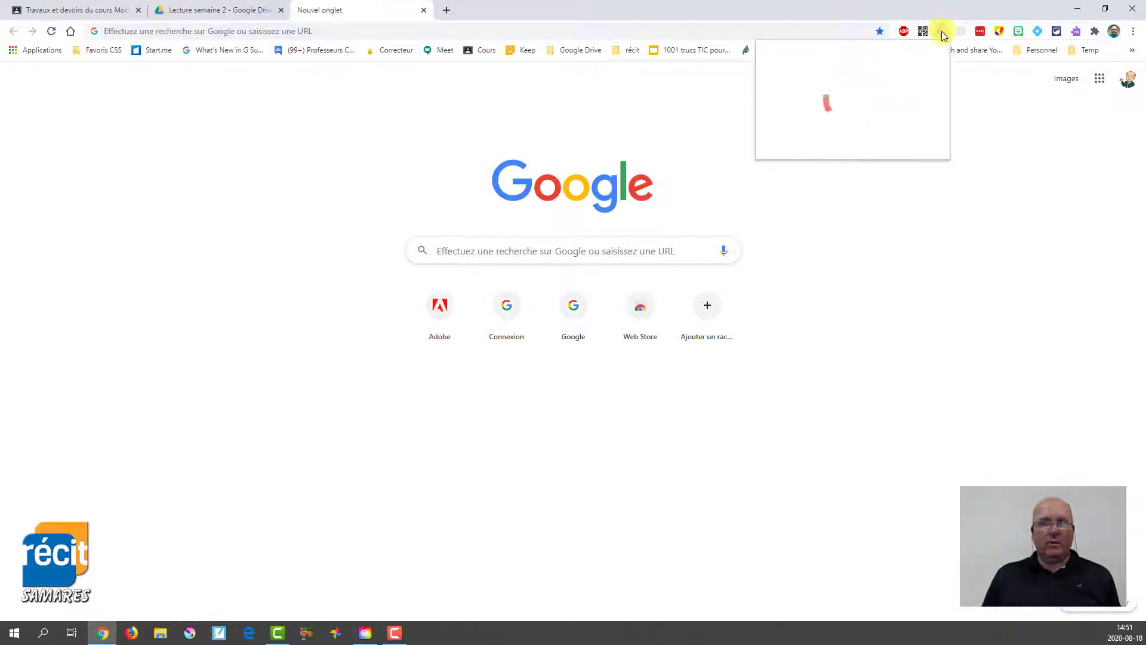
{"action": "left_click", "coordinate": [917, 113]}
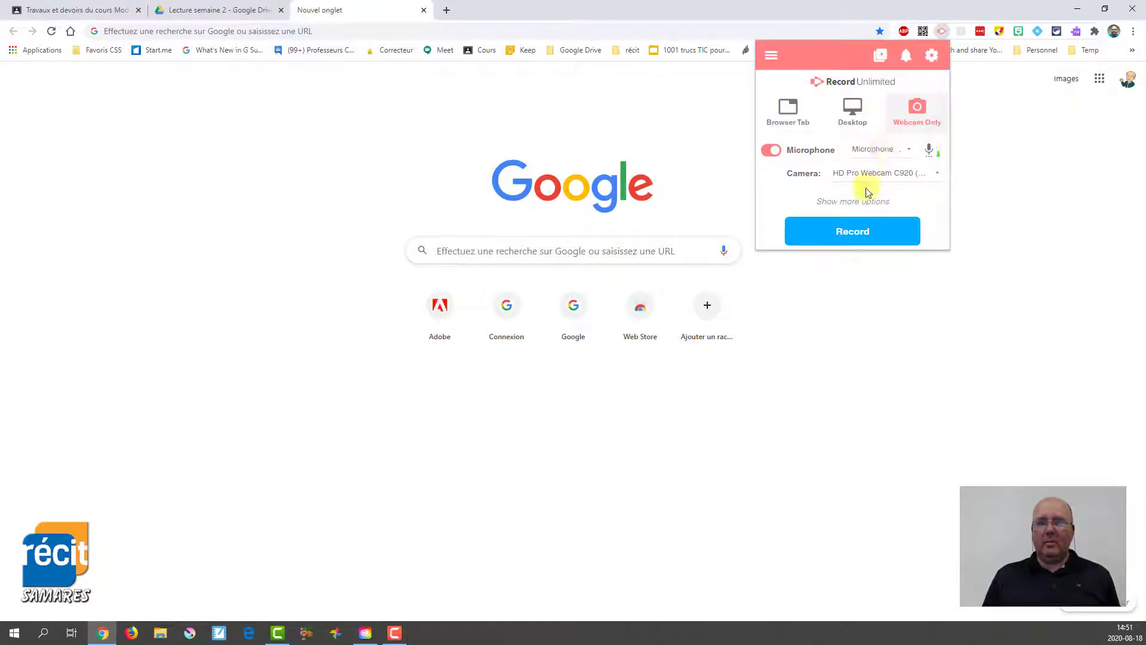
{"action": "left_click", "coordinate": [853, 234]}
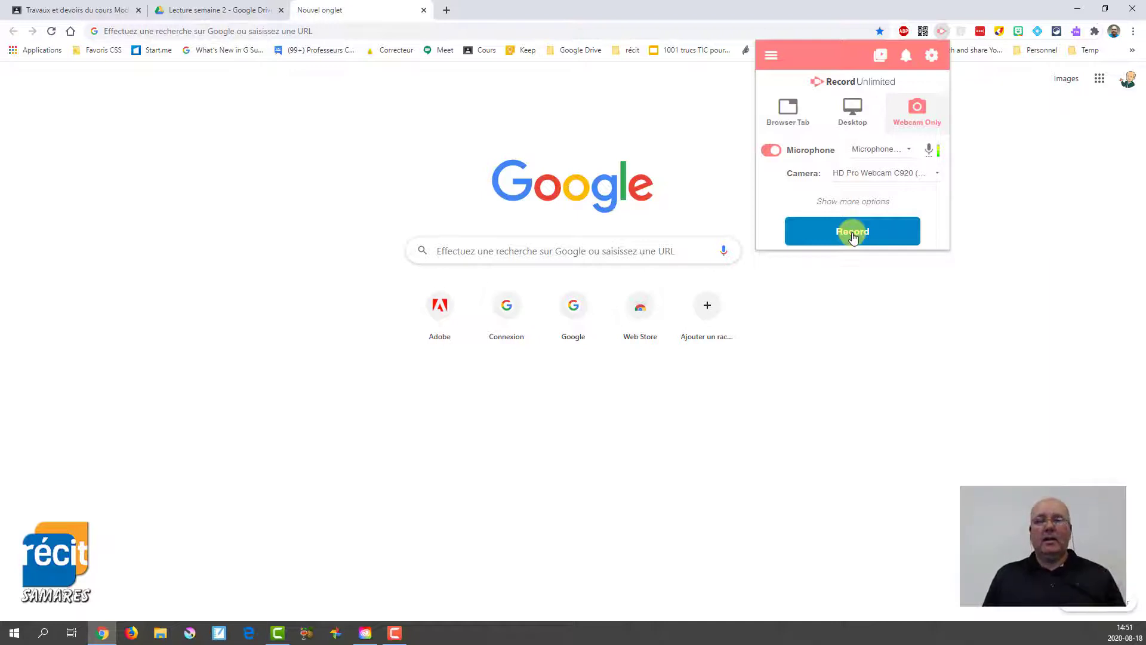
{"action": "left_click", "coordinate": [683, 112]}
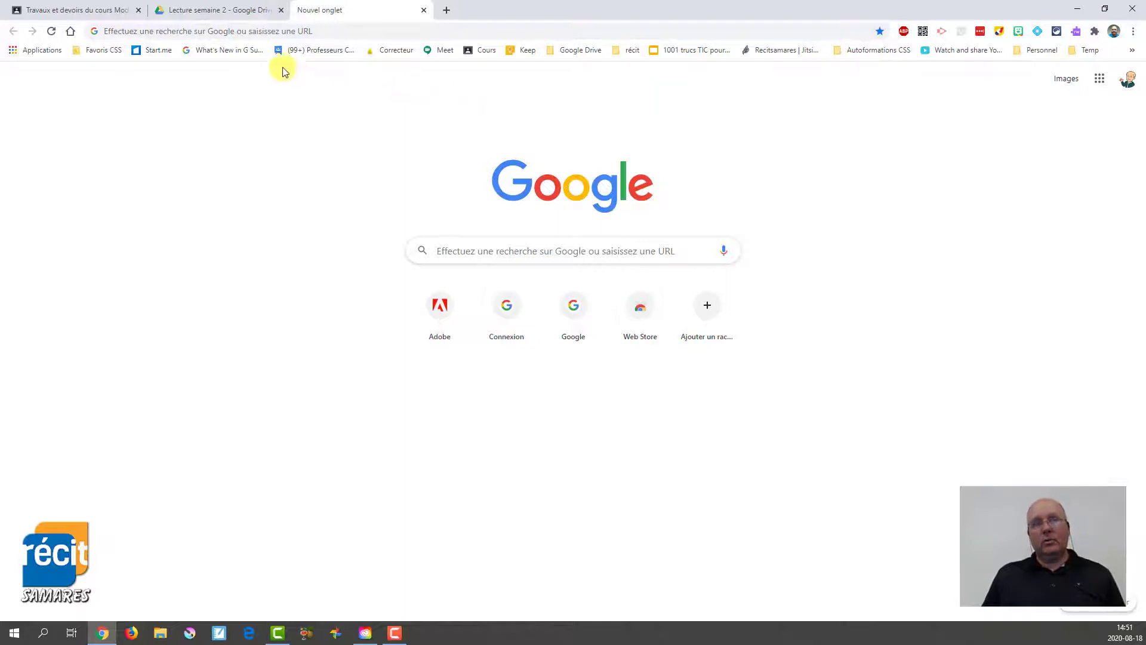
Back in Google Classroom, create a Documentation post titled "Consignes de début d'année".
{"action": "left_click", "coordinate": [86, 9]}
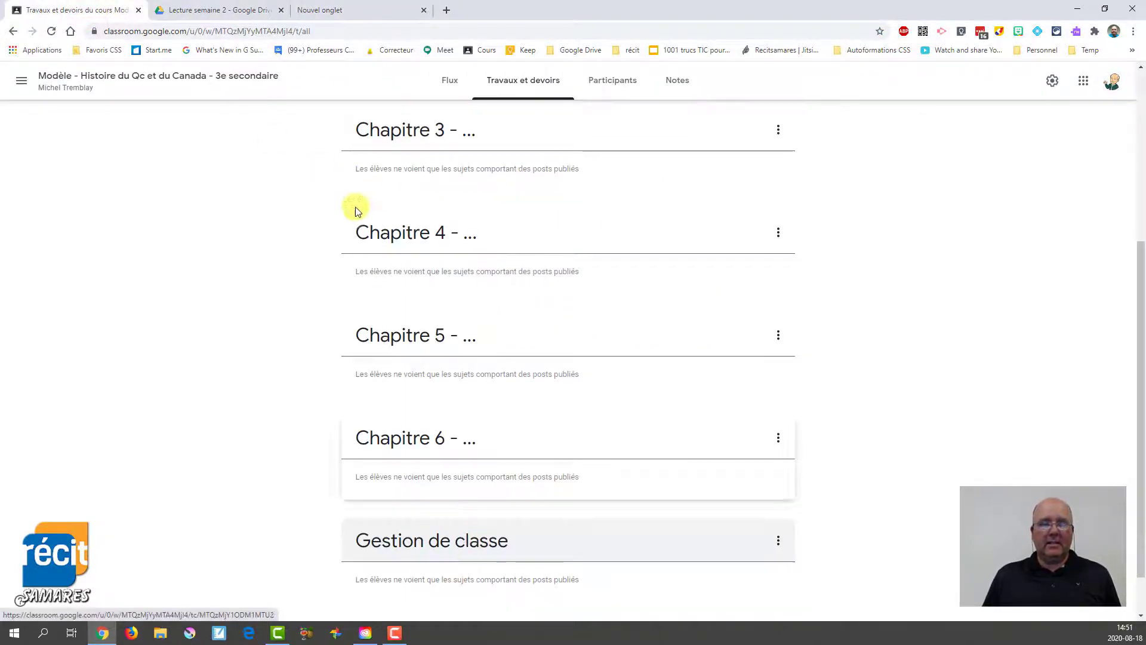
{"action": "scroll", "coordinate": [358, 197], "scroll_direction": "up", "scroll_amount": 5}
{"action": "left_click", "coordinate": [387, 123]}
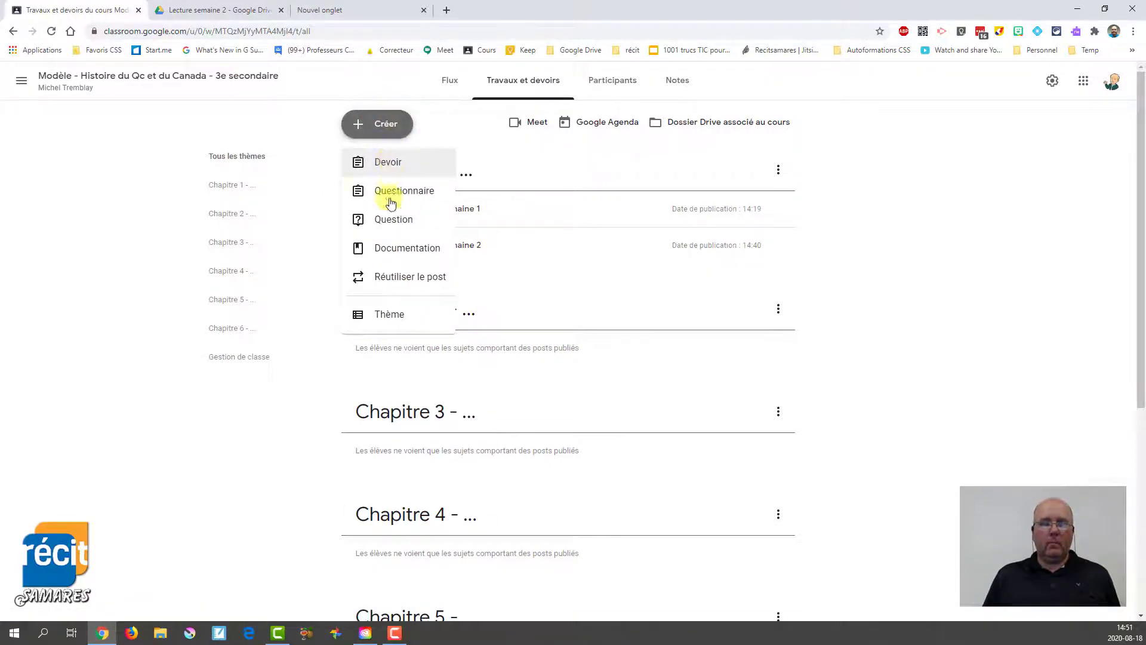
{"action": "left_click", "coordinate": [401, 249]}
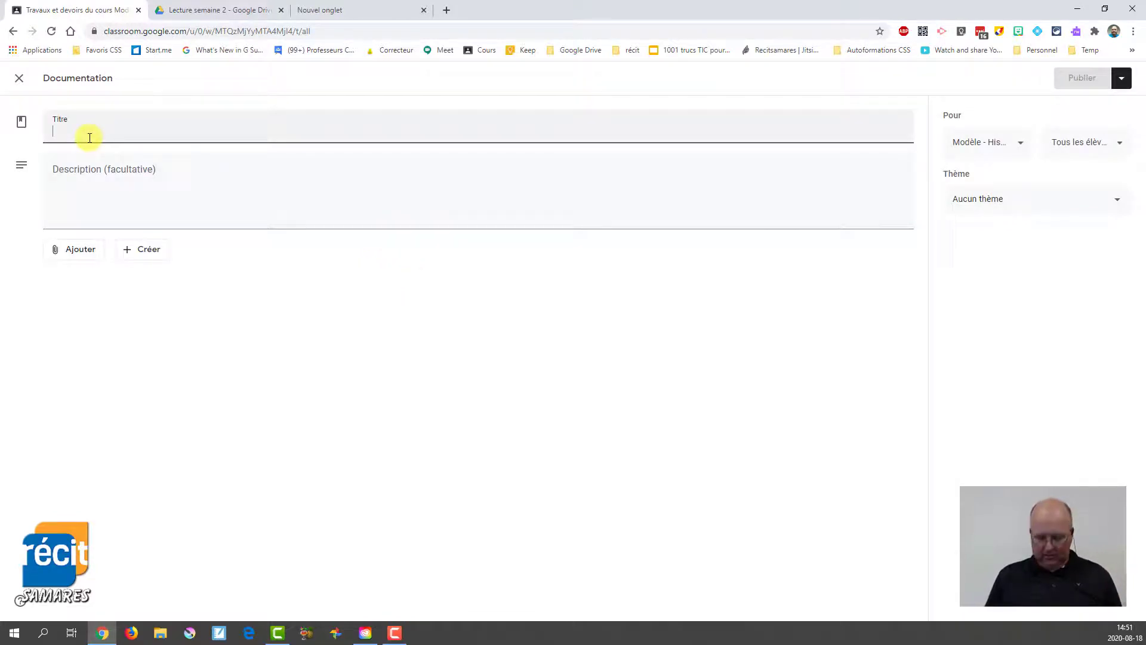
{"action": "type", "text": "Consigne de"}
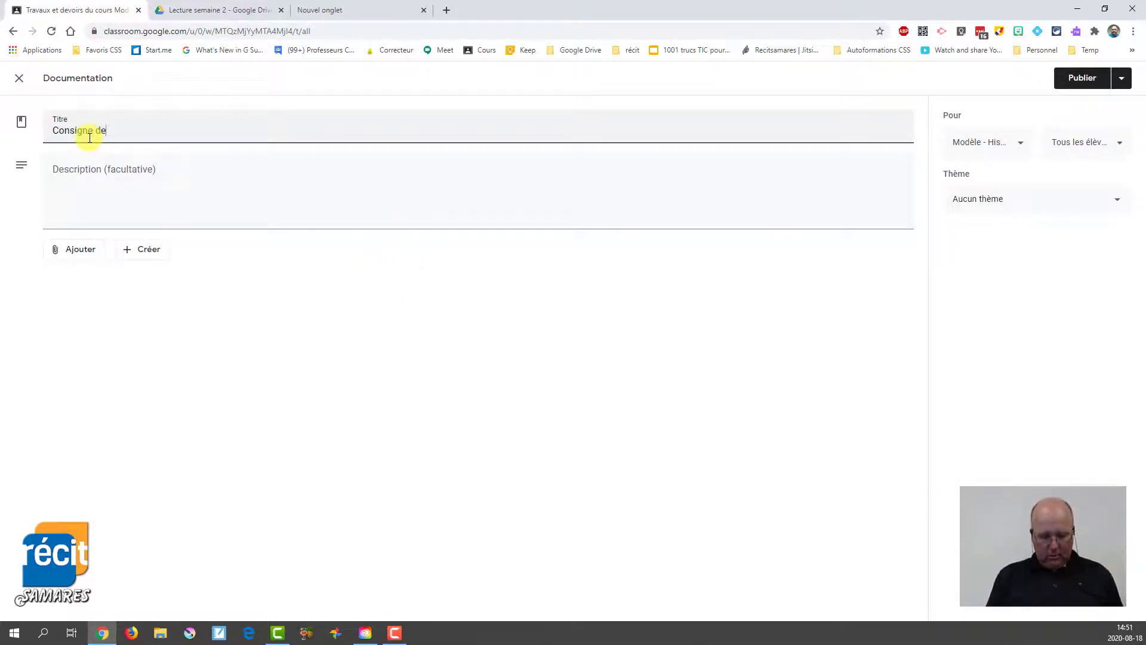
{"action": "type", "text": " début d'"}
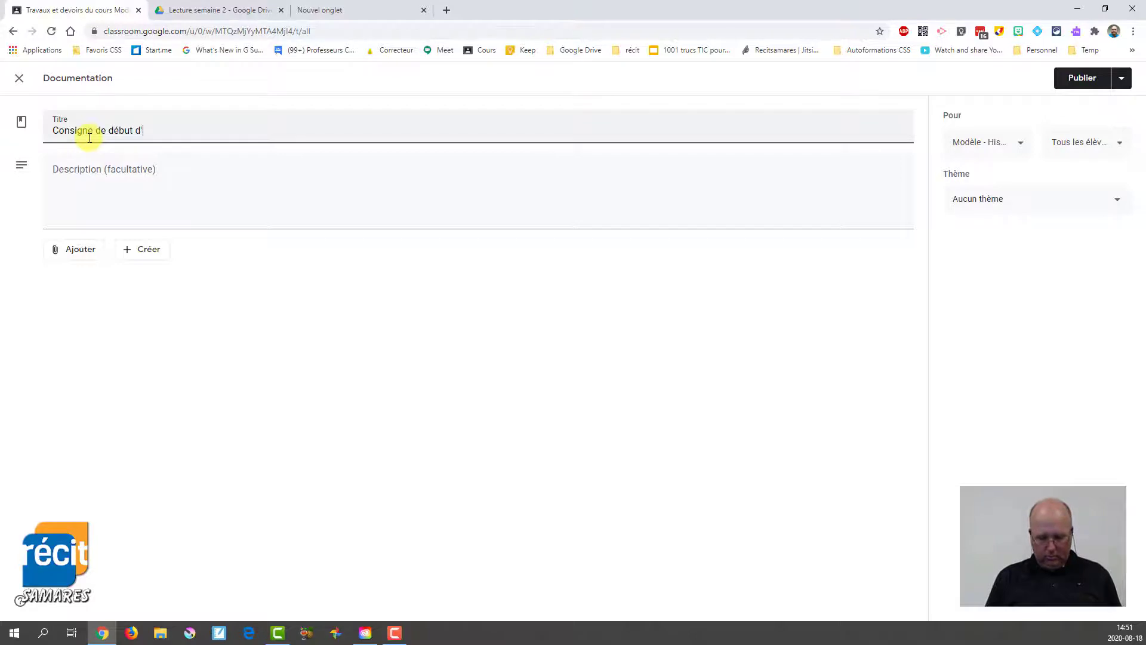
{"action": "type", "text": "année"}
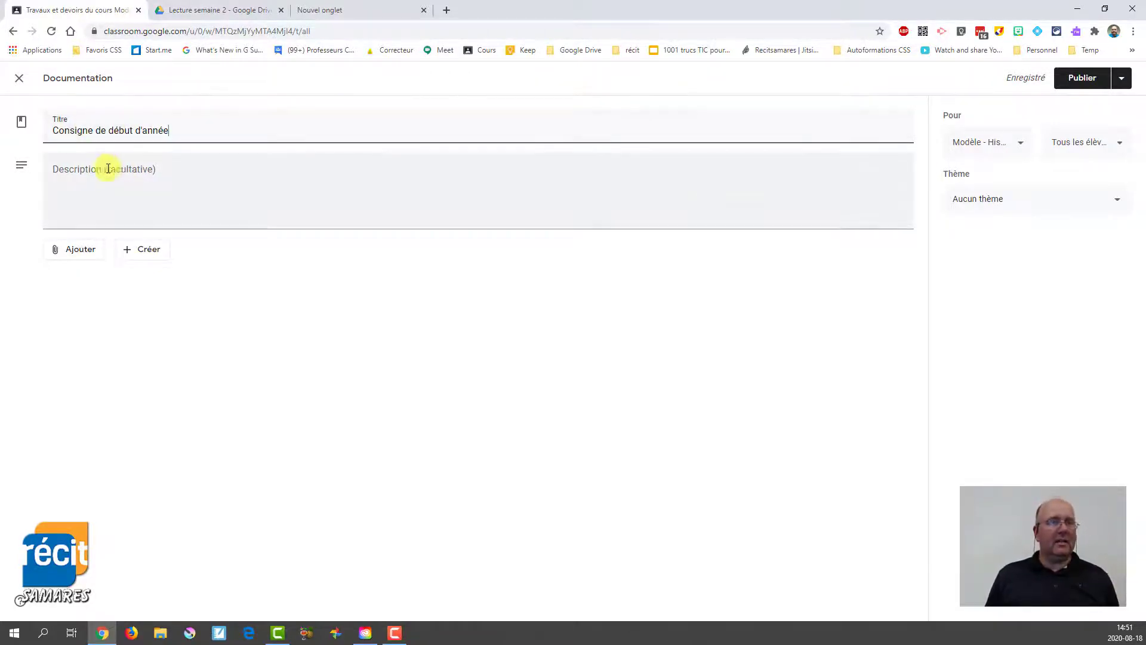
{"action": "left_click", "coordinate": [90, 132]}
{"action": "type", "text": "s"}
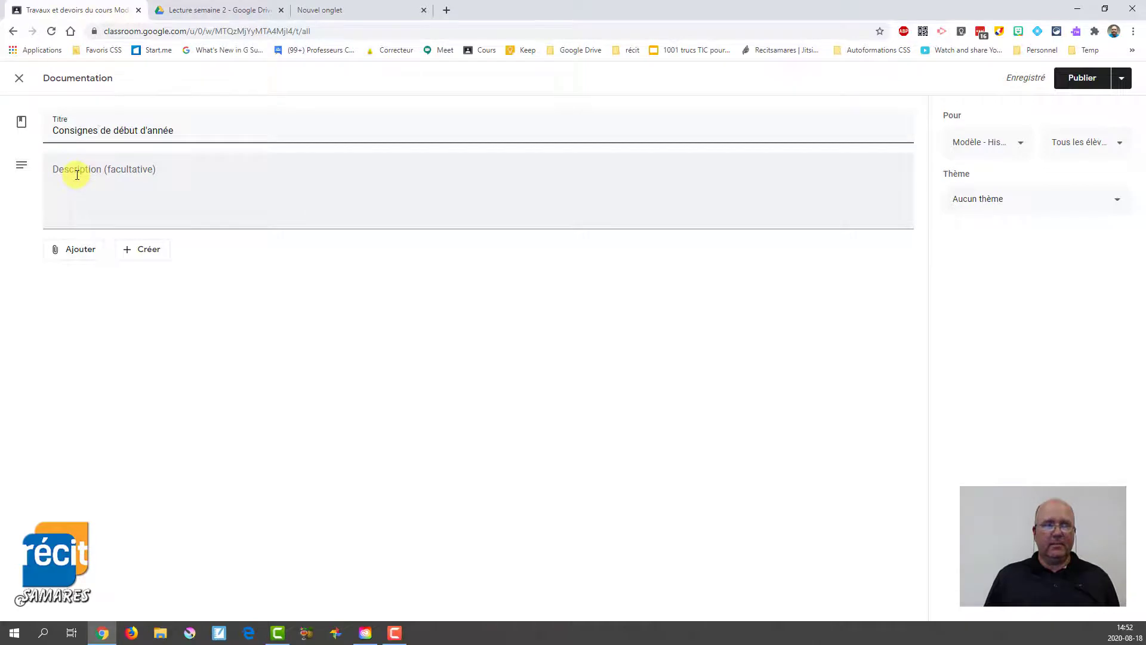
Copy the Google Drive shareable link of the 2020-07-15-GESTION-CHROMEBOOK video from the Screencastify recordings and close the video details.
{"action": "left_click", "coordinate": [328, 10]}
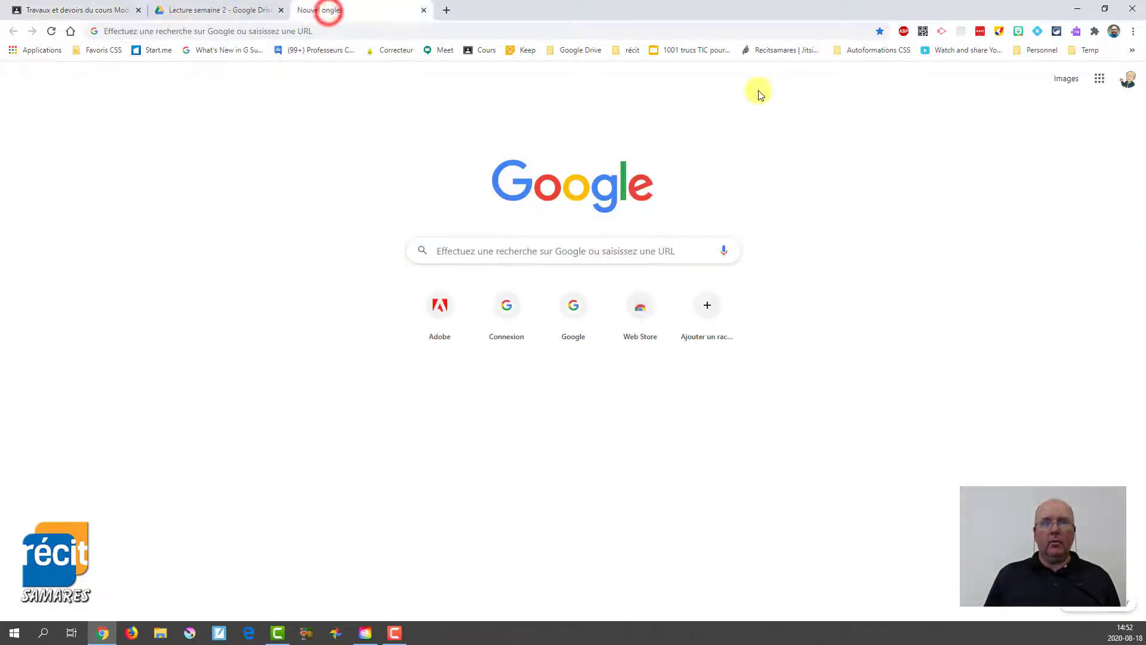
{"action": "left_click", "coordinate": [942, 33]}
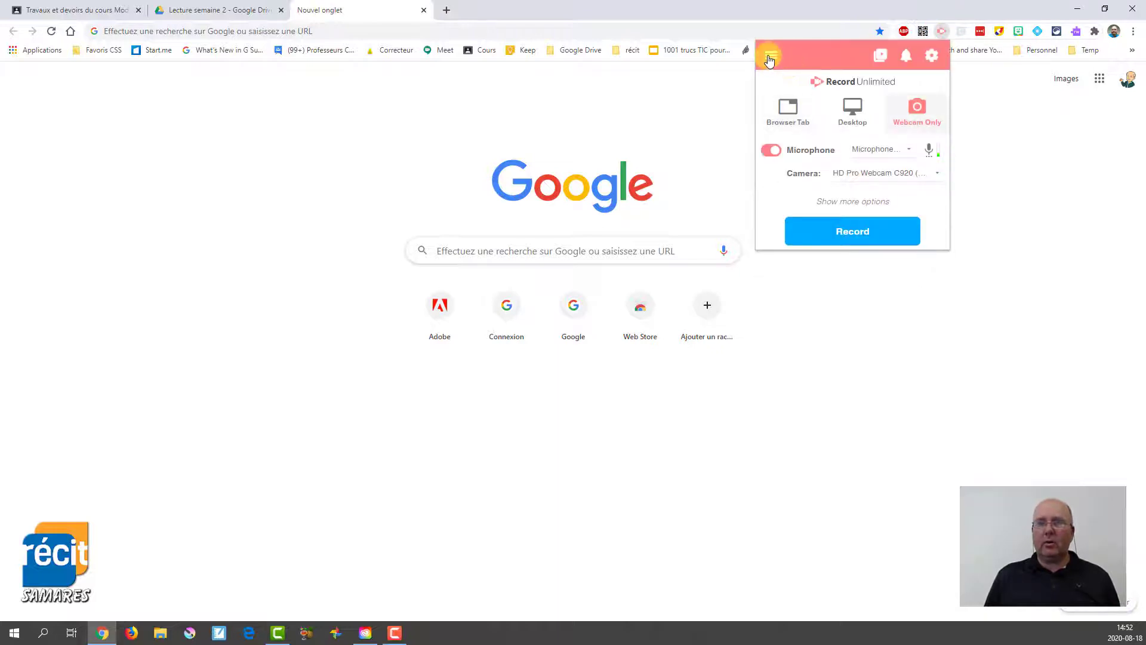
{"action": "left_click", "coordinate": [771, 57]}
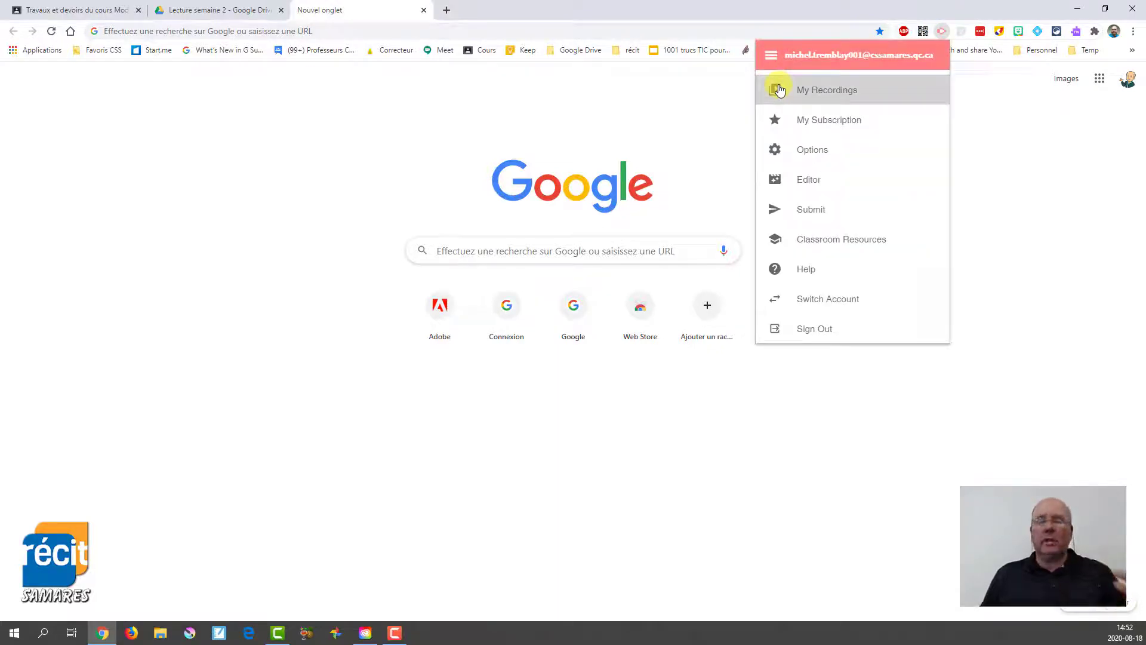
{"action": "left_click", "coordinate": [808, 91]}
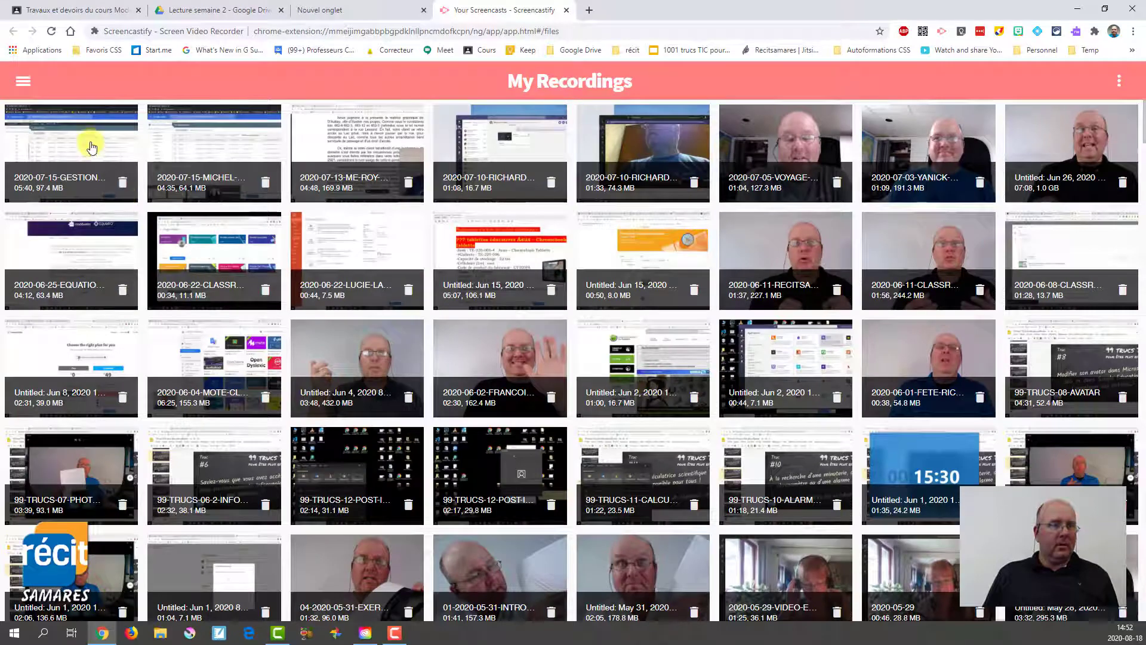
{"action": "left_click", "coordinate": [91, 146]}
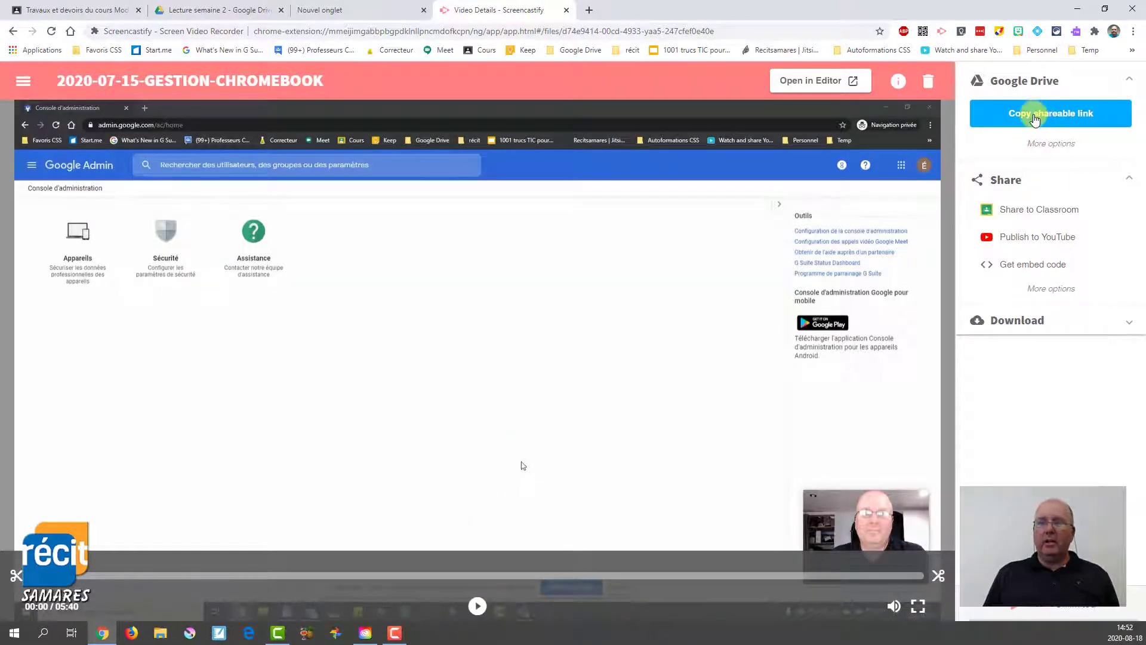
{"action": "left_click", "coordinate": [1043, 119]}
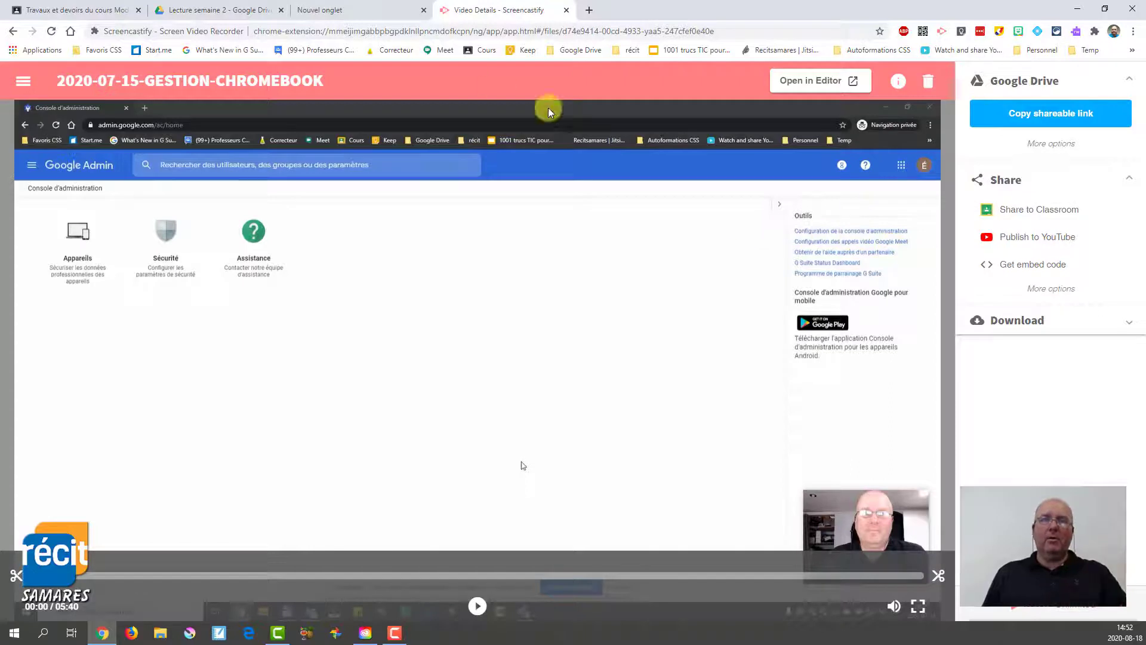
{"action": "left_click", "coordinate": [567, 11]}
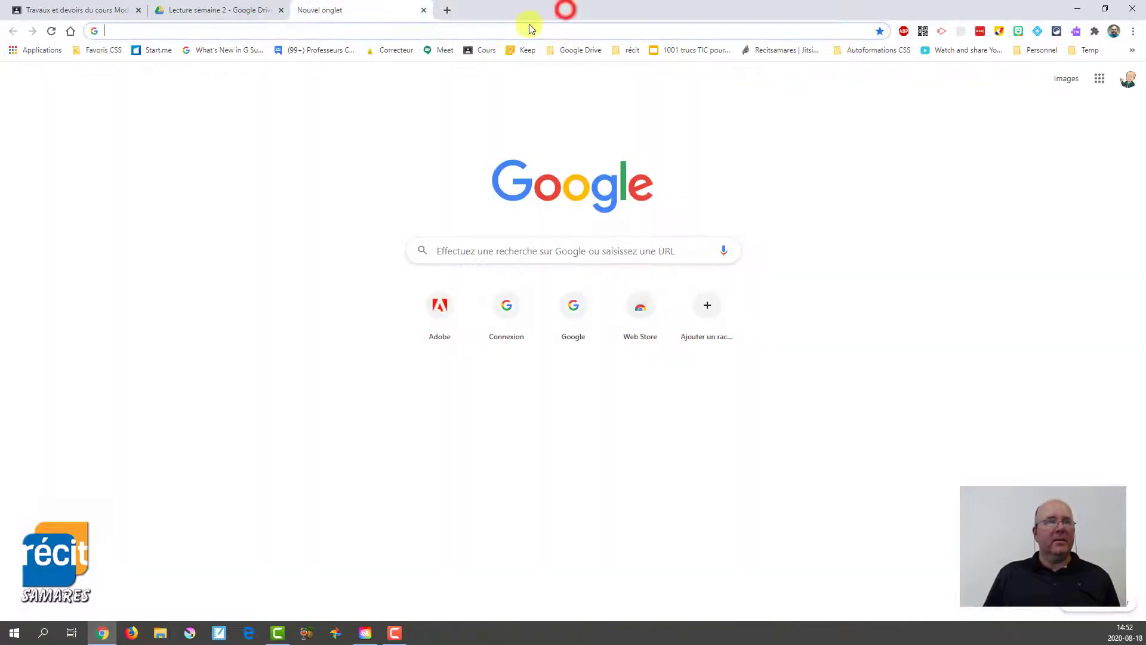
Attach the copied video link to the "Consignes de début d'année" post in Google Classroom.
{"action": "left_click", "coordinate": [99, 10]}
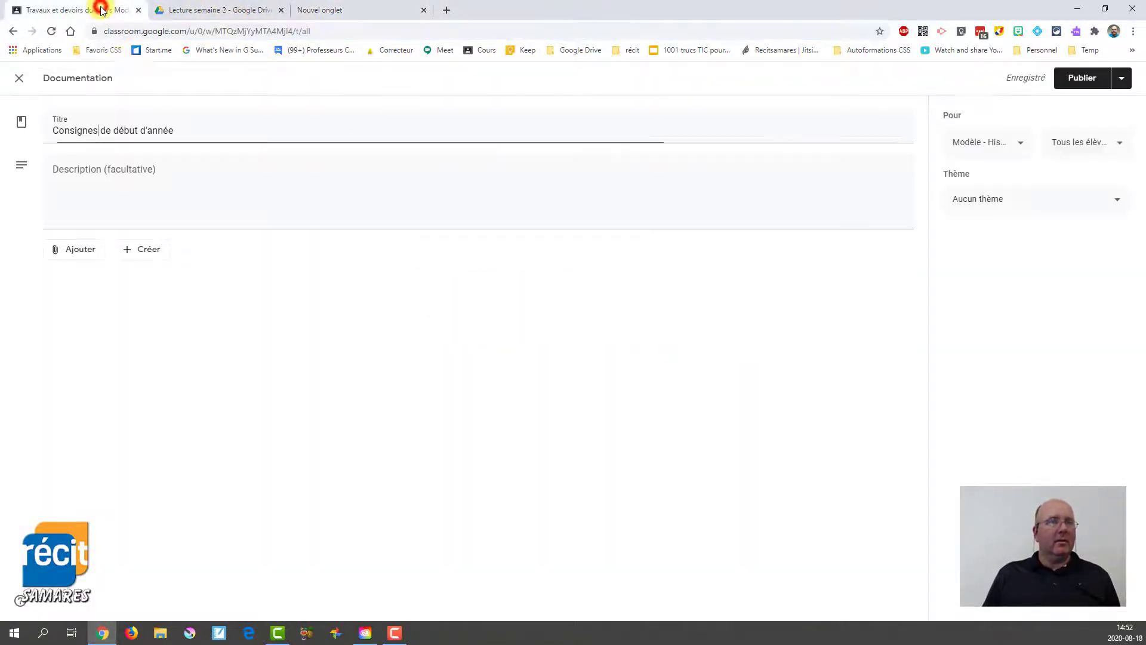
{"action": "left_click", "coordinate": [78, 252]}
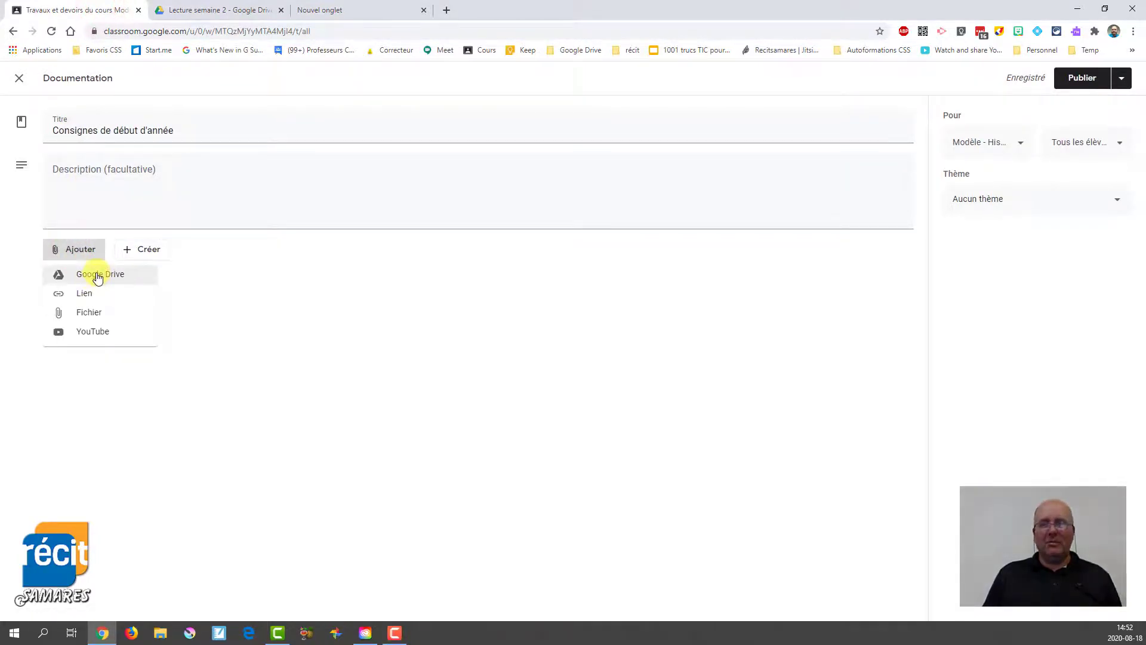
{"action": "left_click", "coordinate": [88, 295]}
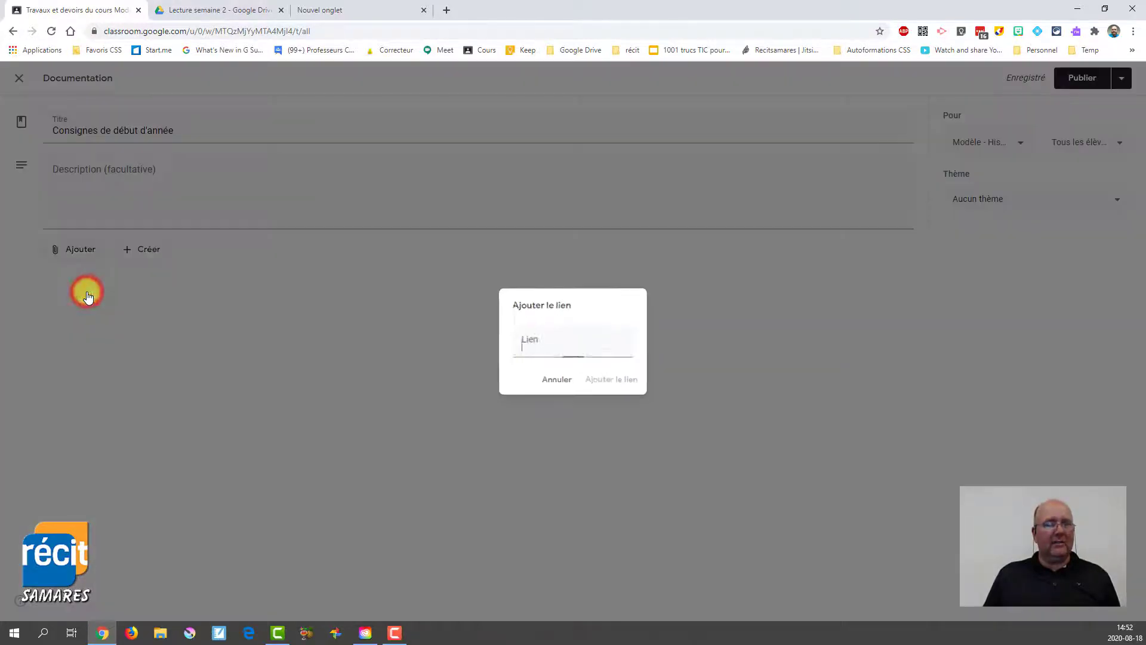
{"action": "key", "text": "ctrl+v"}
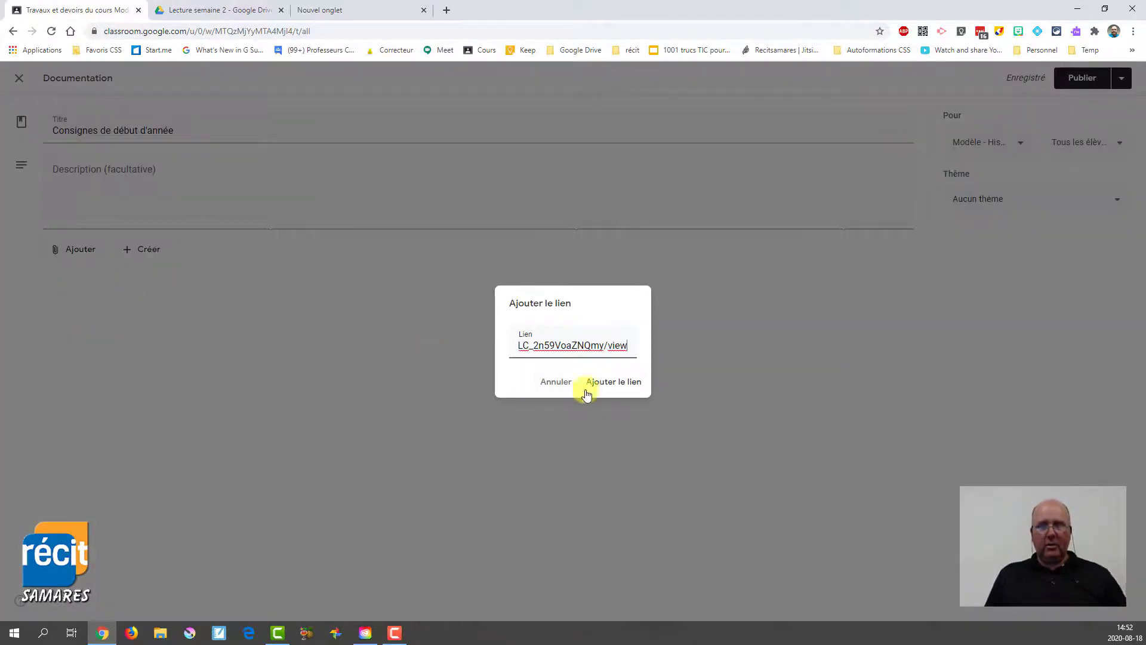
{"action": "left_click", "coordinate": [609, 383]}
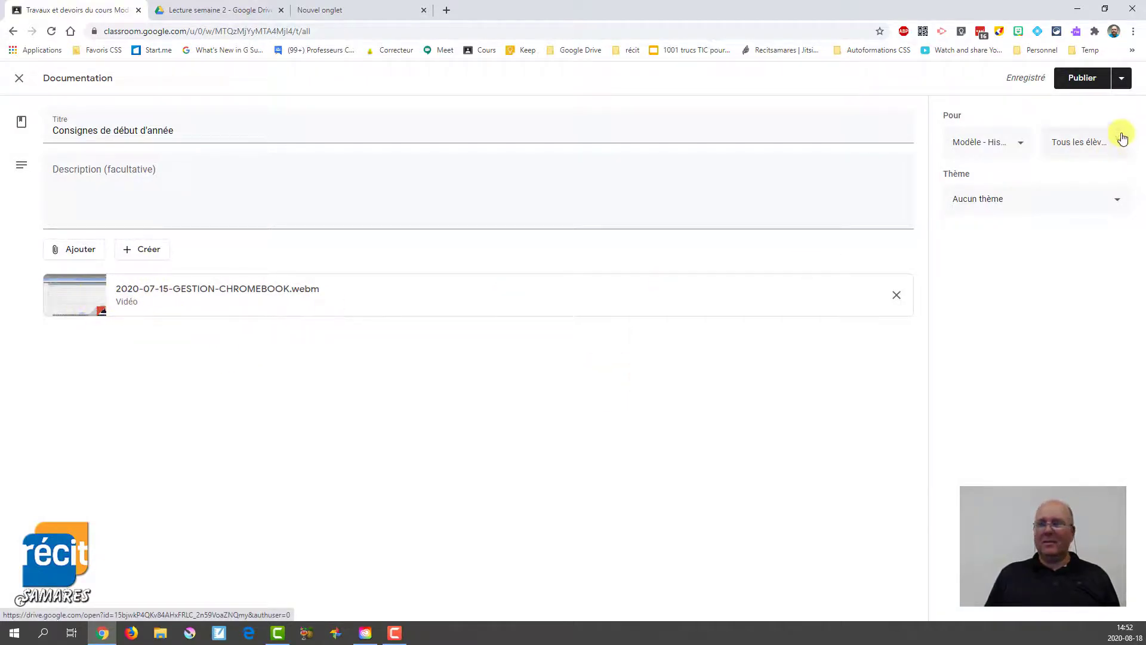
Assign the post to the "Gestion de classe" theme, publish it and check it under that theme.
{"action": "left_click", "coordinate": [990, 199]}
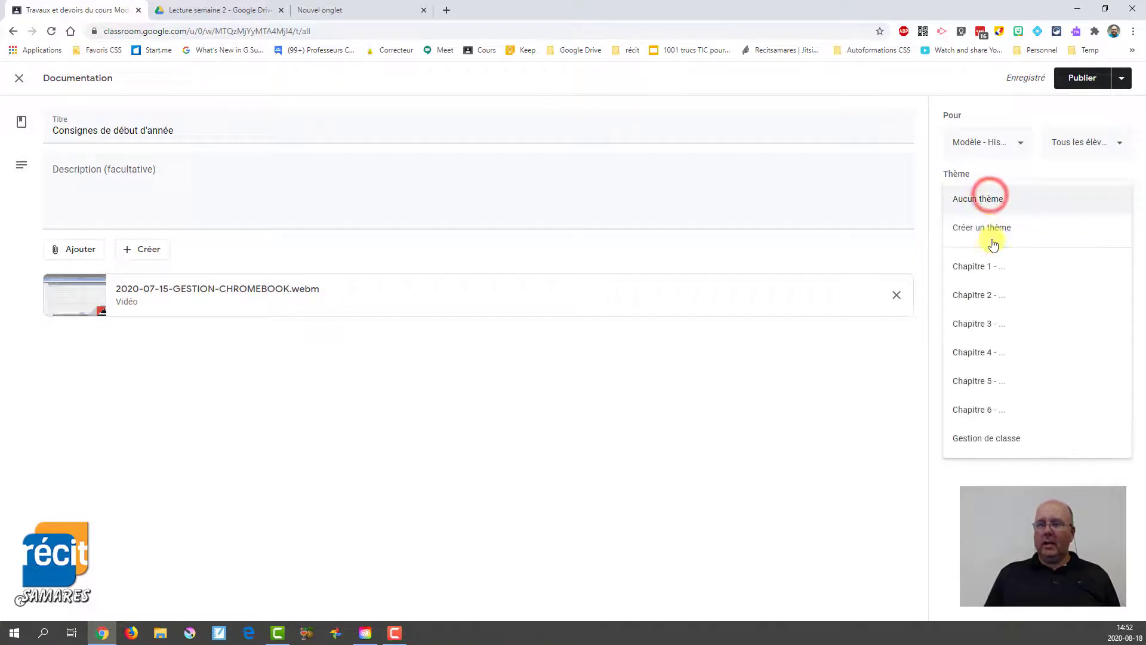
{"action": "left_click", "coordinate": [1004, 438]}
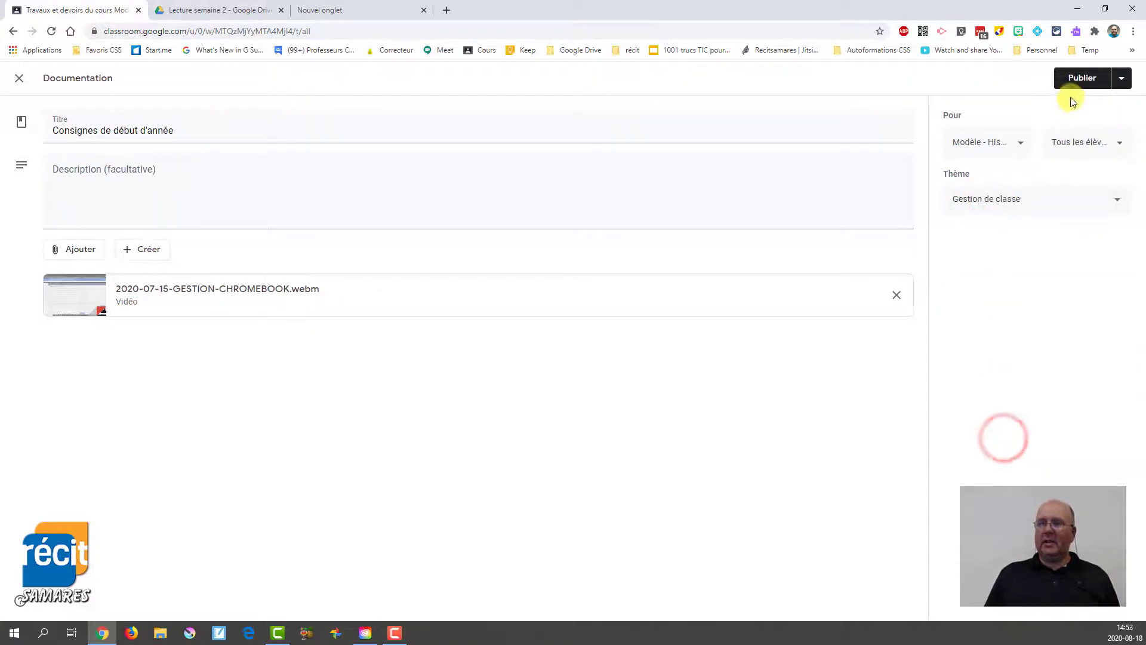
{"action": "left_click", "coordinate": [1083, 77]}
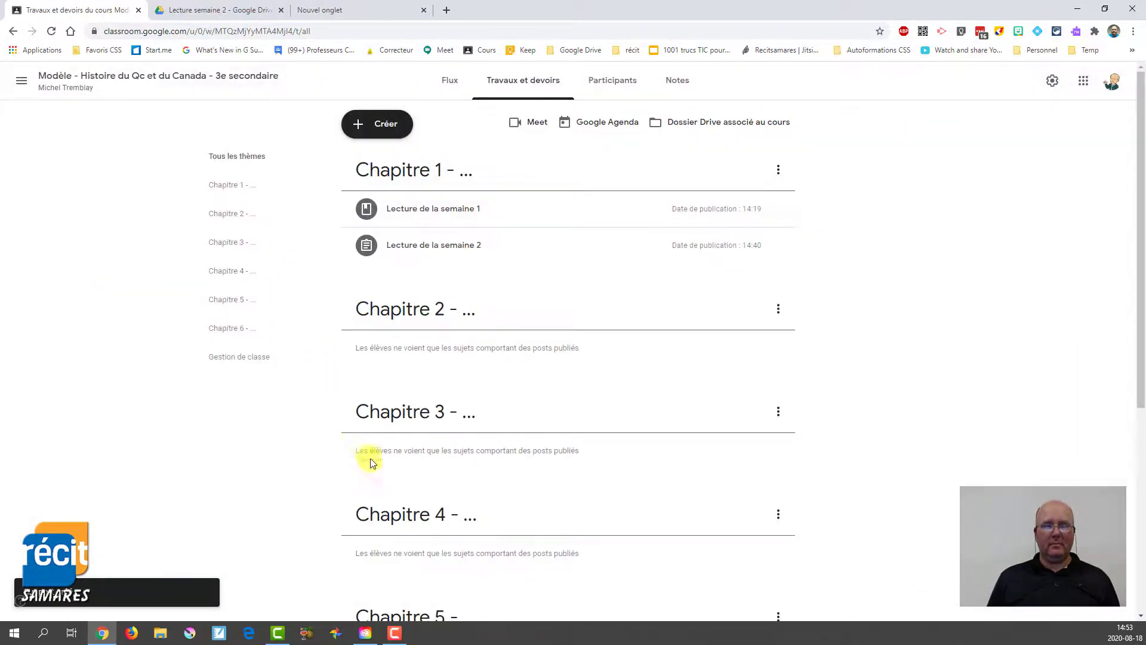
{"action": "scroll", "coordinate": [418, 310], "scroll_direction": "down", "scroll_amount": 5}
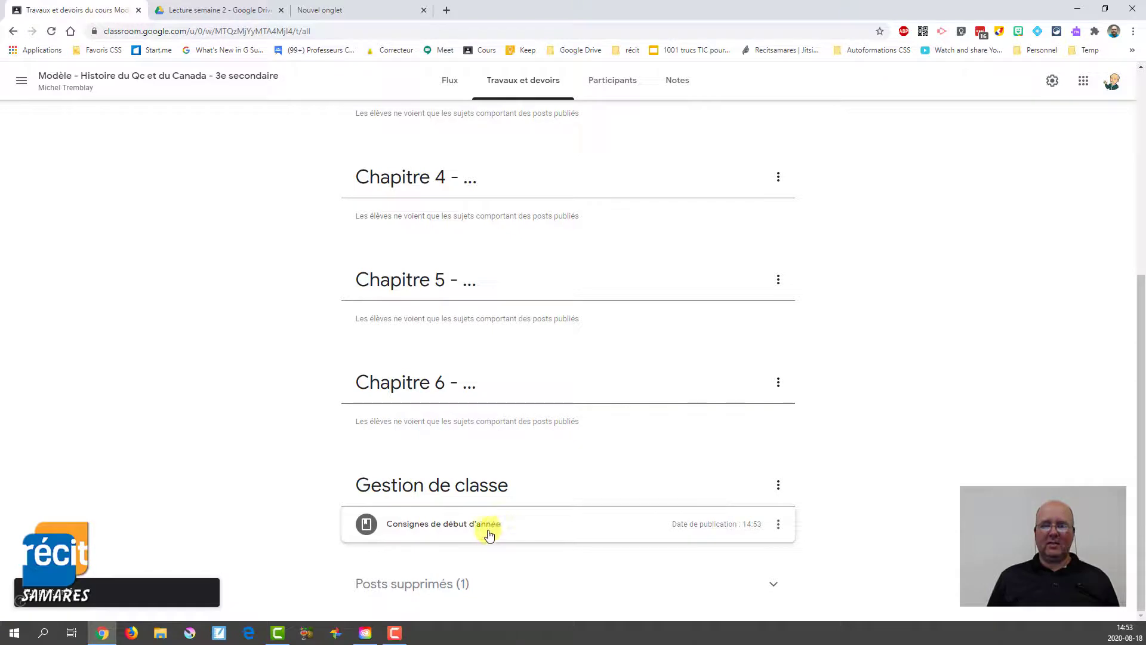
Open the video attached to the "Consignes de début d'année" post, play it briefly, pause it and close its browser tab.
{"action": "left_click", "coordinate": [434, 530]}
{"action": "left_click", "coordinate": [401, 483]}
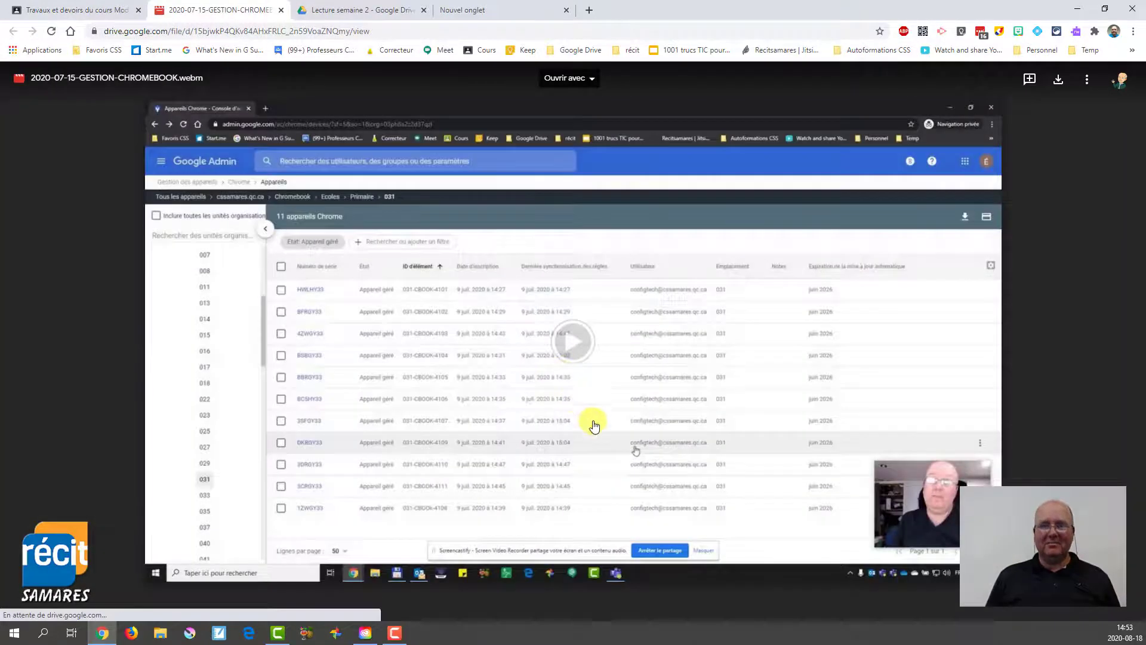
{"action": "left_click", "coordinate": [575, 347]}
{"action": "left_click", "coordinate": [574, 345]}
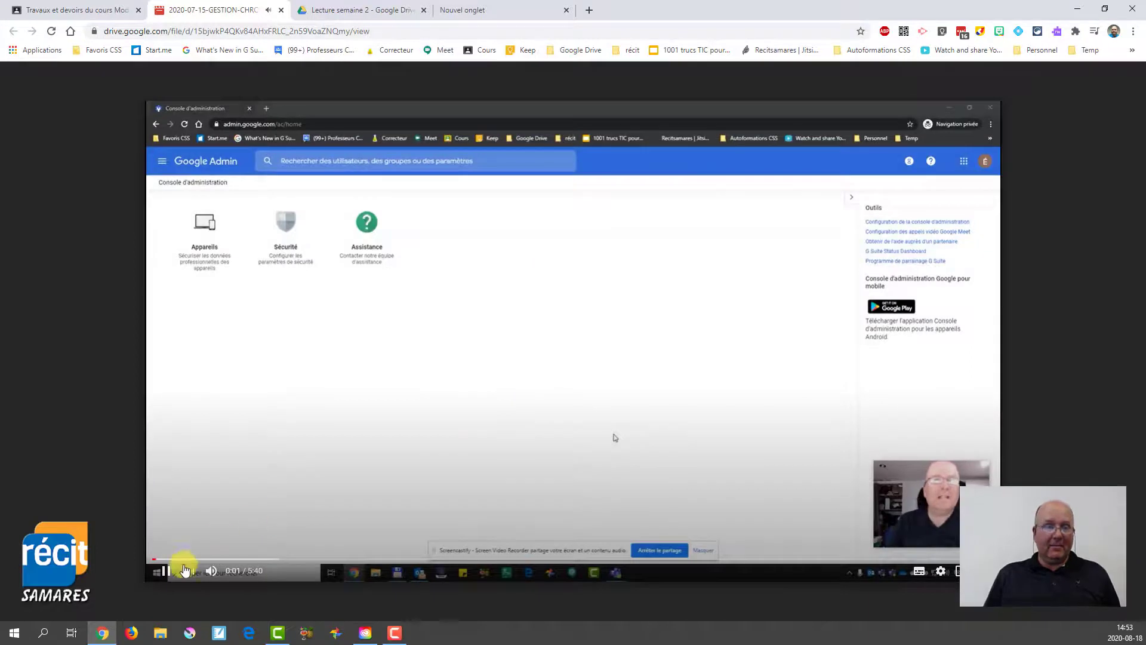
{"action": "left_click", "coordinate": [166, 570]}
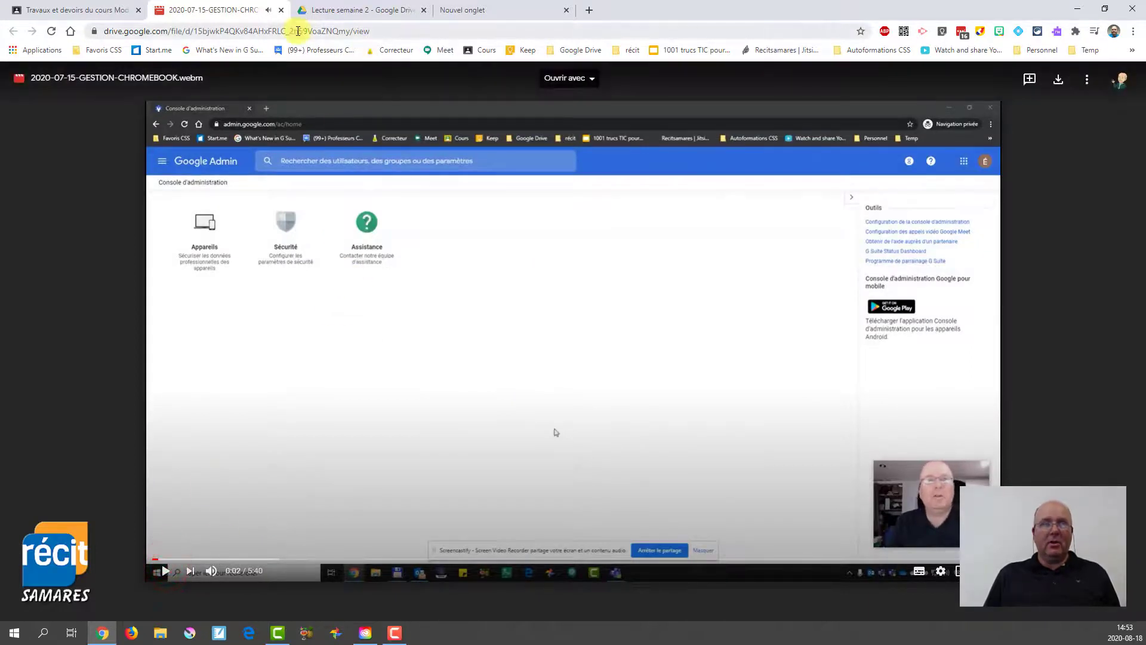
{"action": "left_click", "coordinate": [282, 11]}
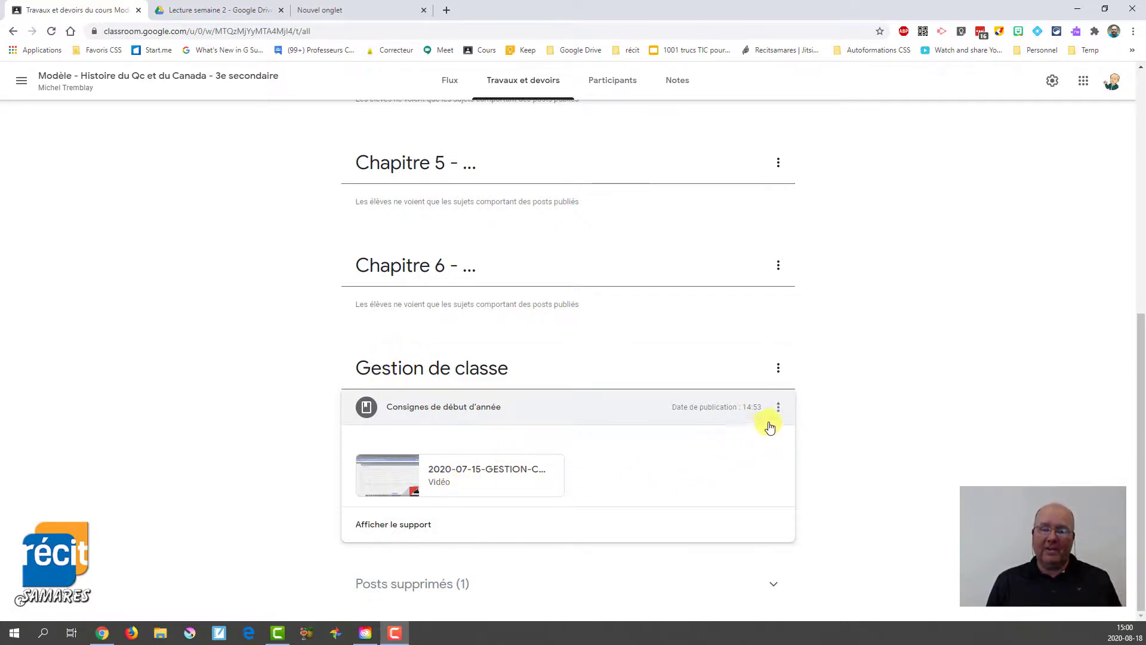
Edit the "Consignes de début d'année" post to attach the "4-Validation - lecture semaine 2" form from Google Drive, and save it.
{"action": "left_click", "coordinate": [778, 407]}
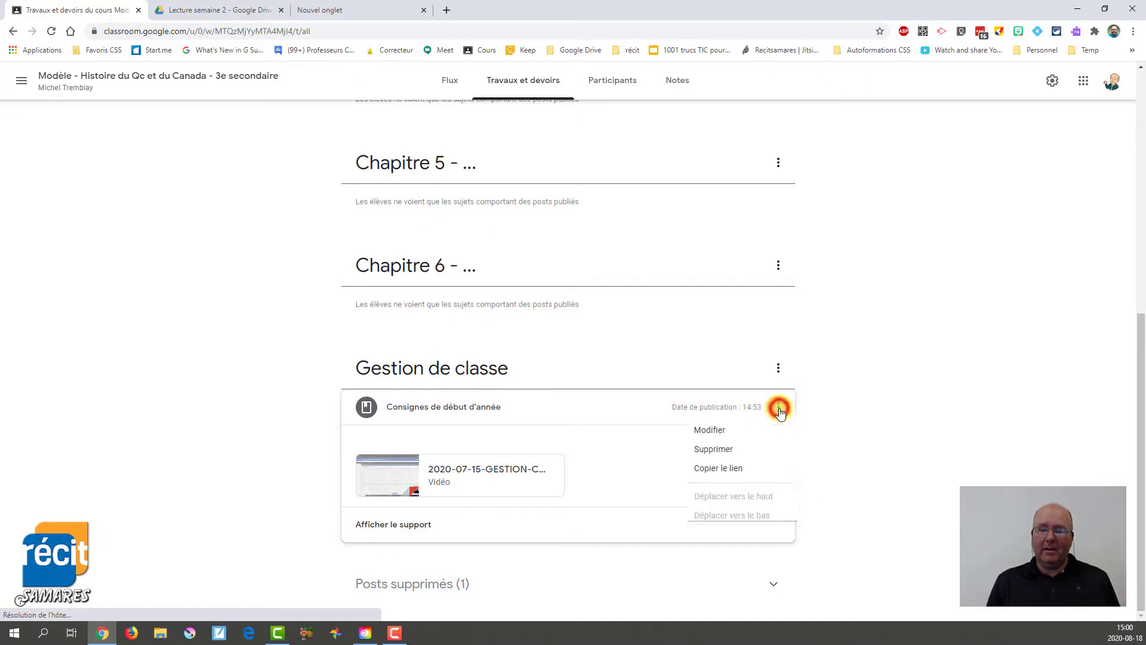
{"action": "left_click", "coordinate": [728, 436]}
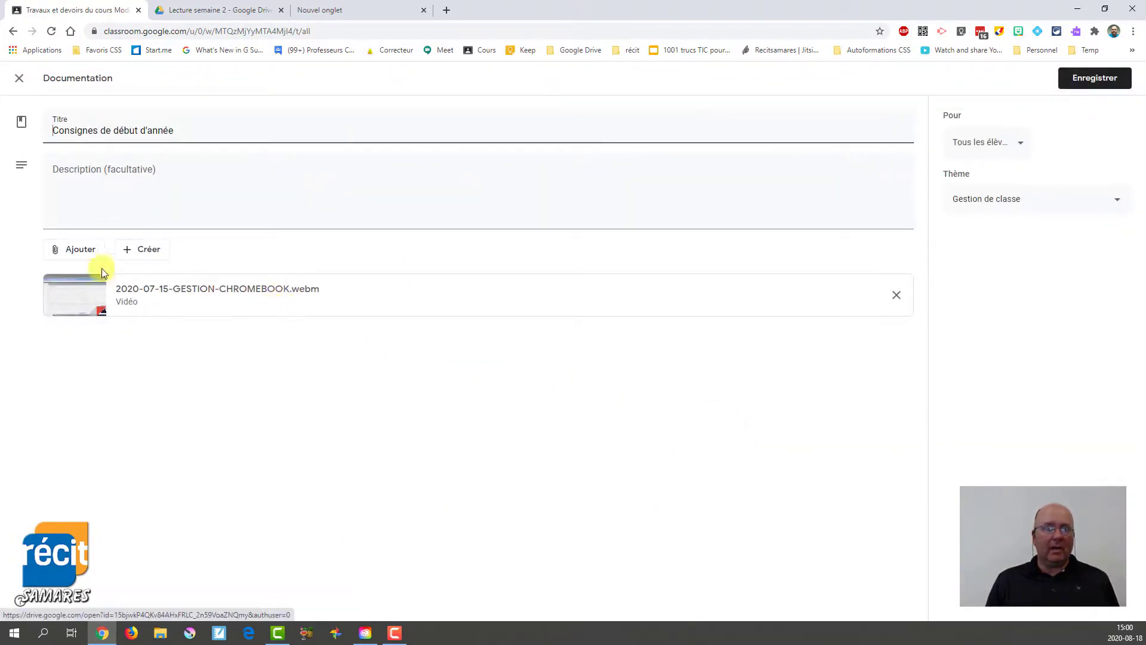
{"action": "left_click", "coordinate": [76, 254]}
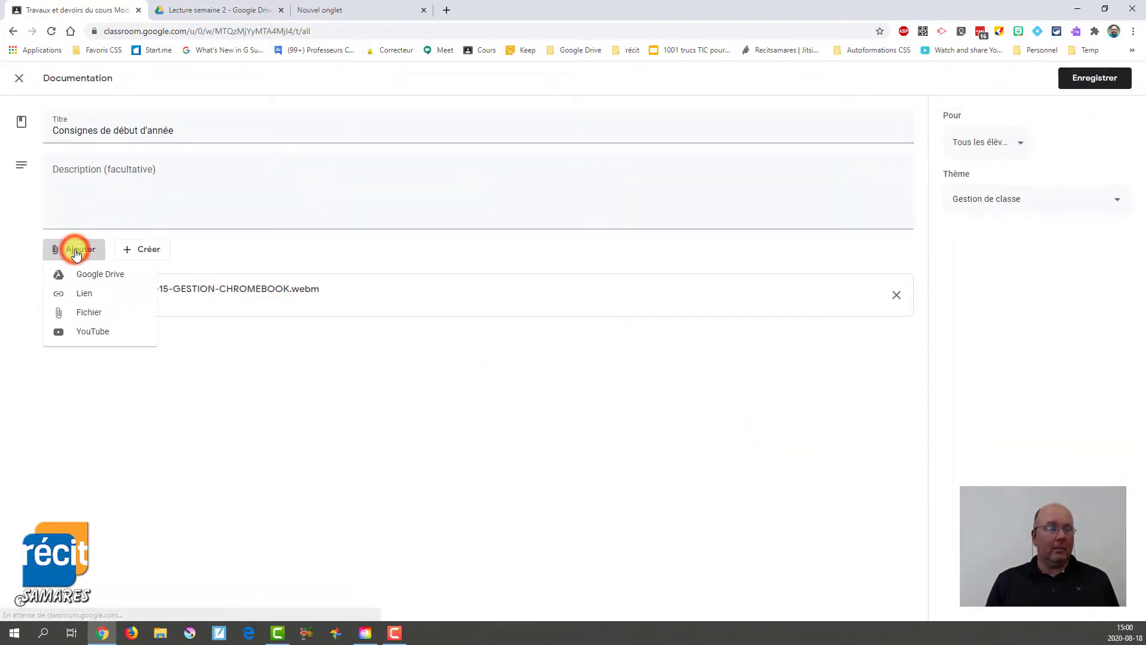
{"action": "left_click", "coordinate": [93, 276]}
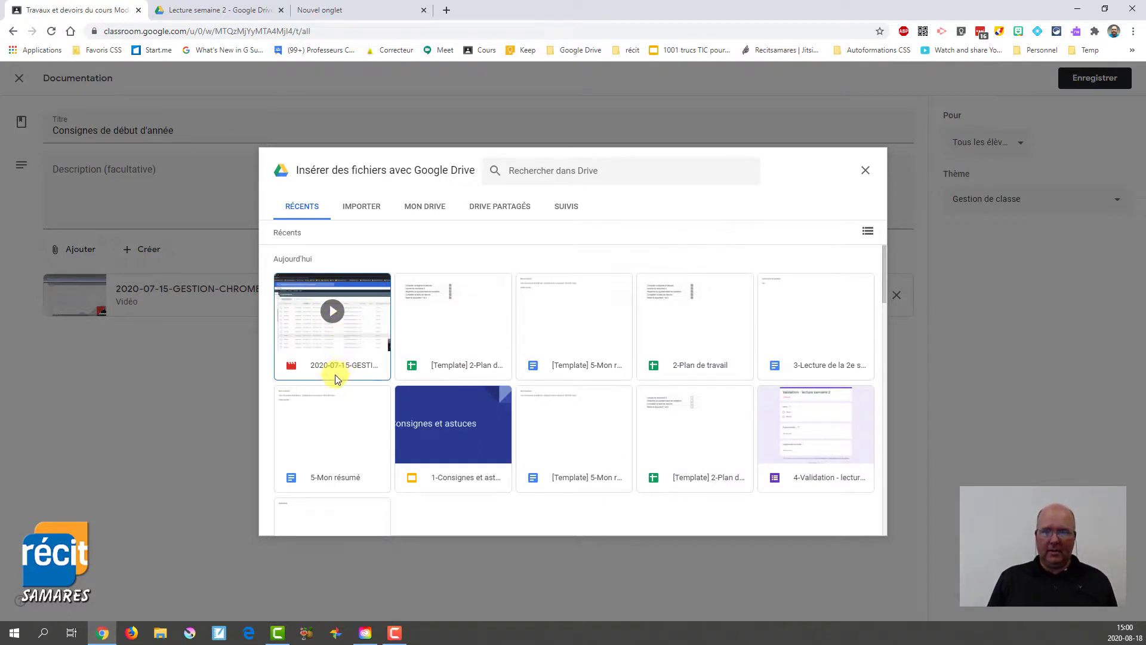
{"action": "left_click", "coordinate": [800, 429]}
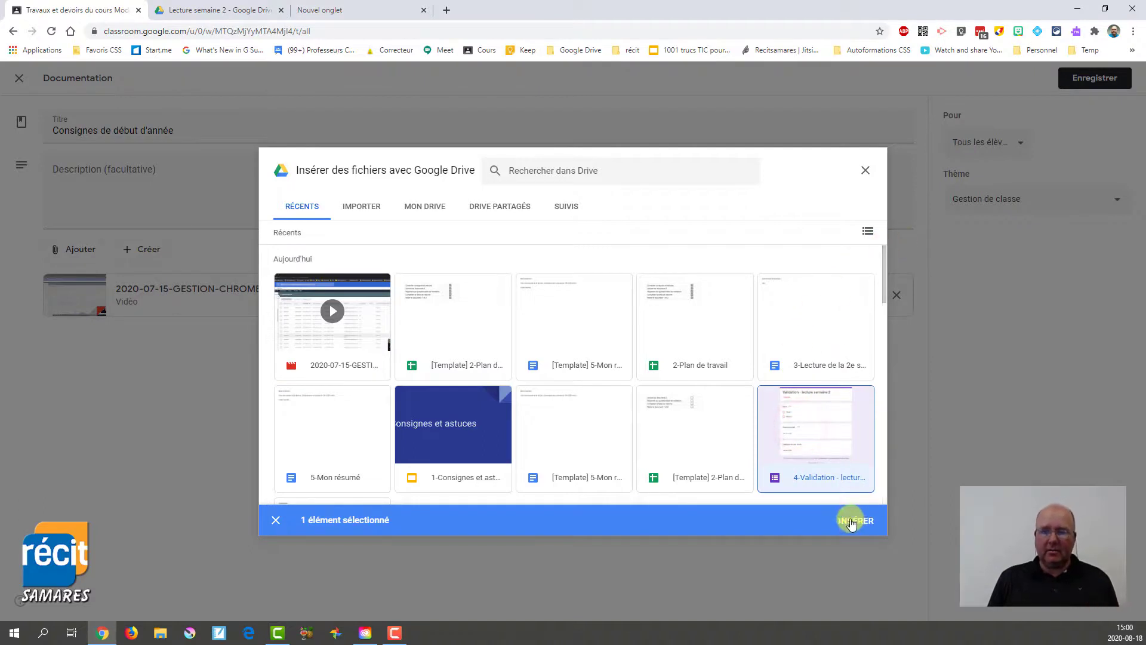
{"action": "left_click", "coordinate": [853, 521]}
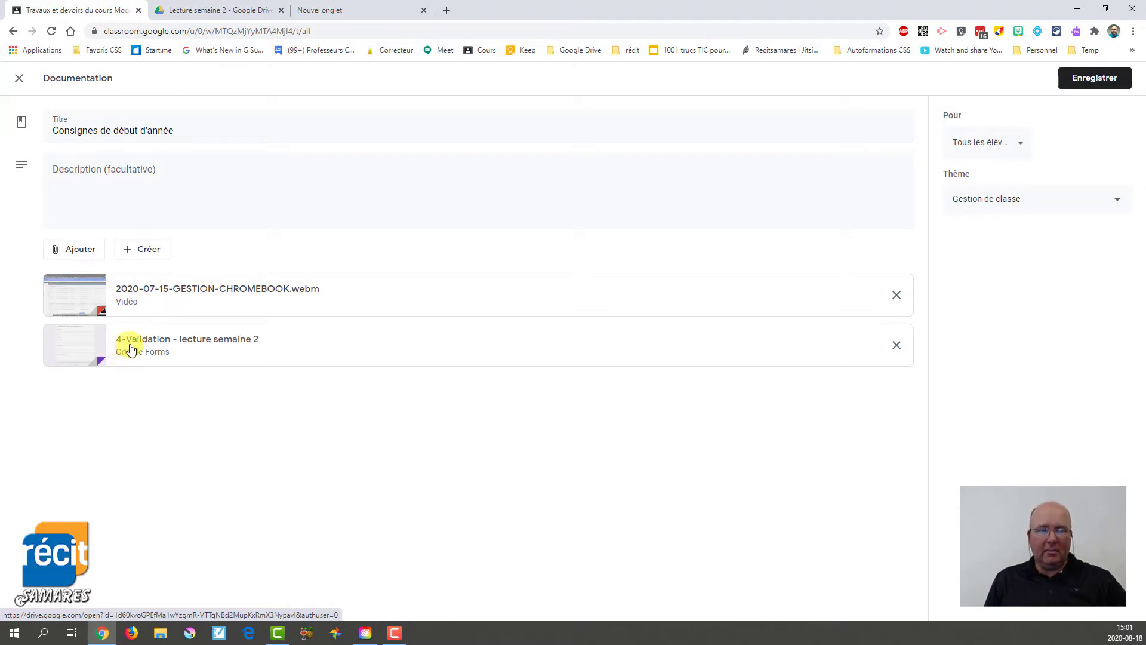
{"action": "left_click", "coordinate": [1080, 90]}
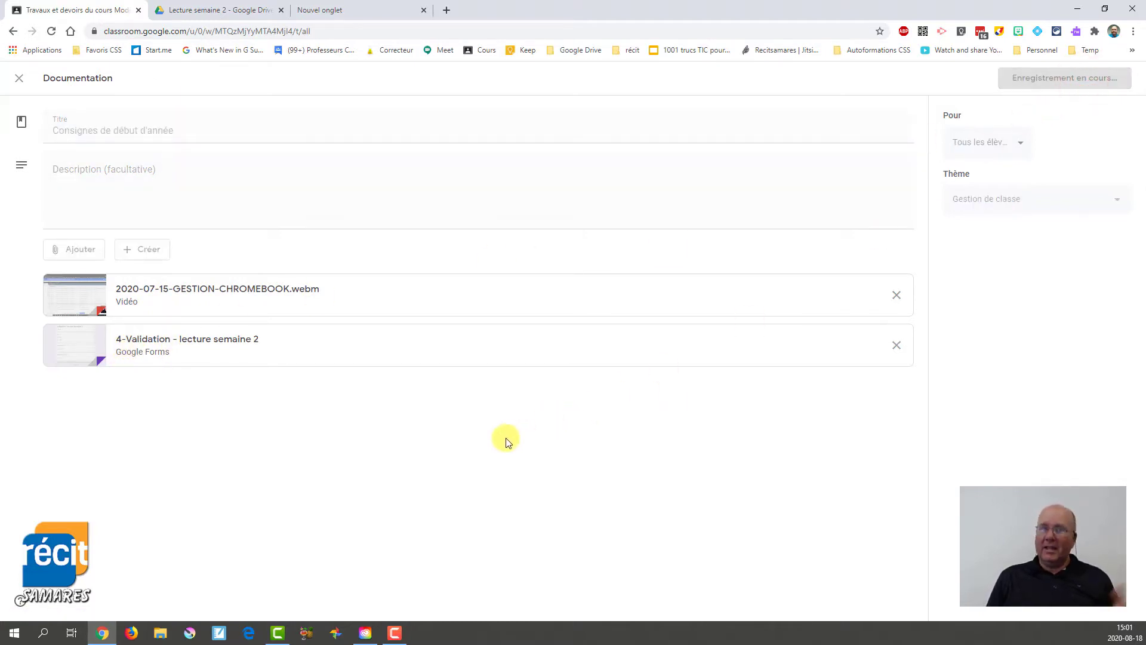